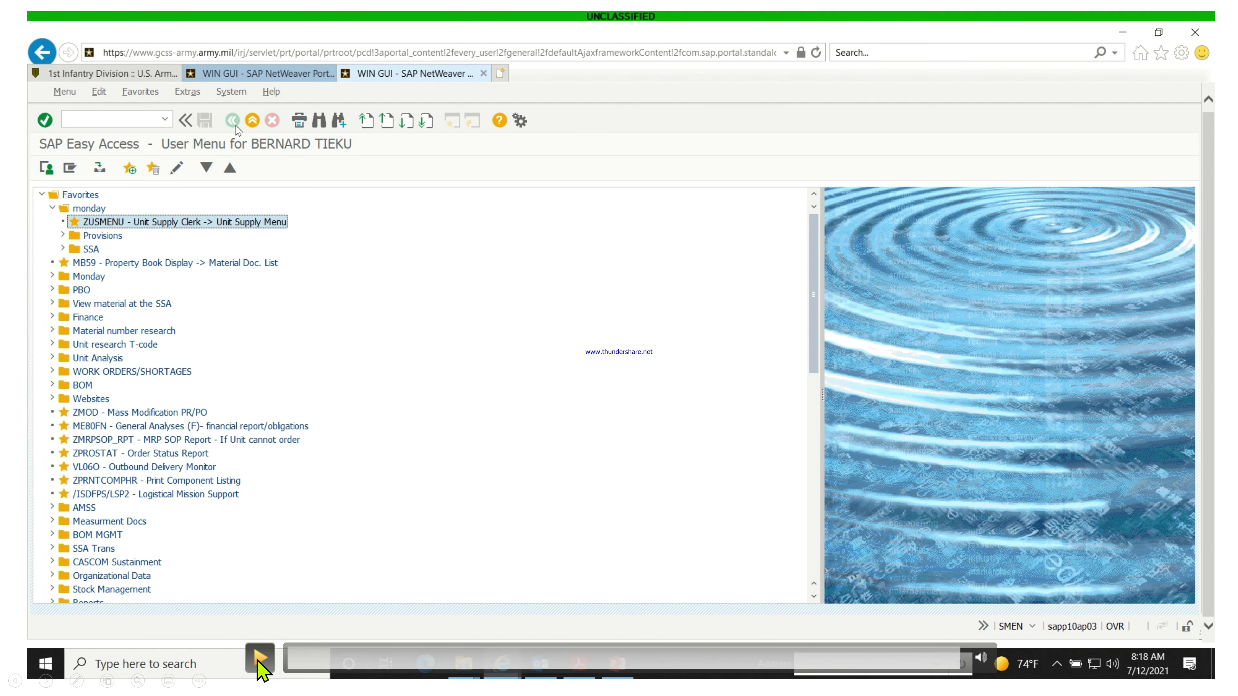
left_click(260, 658)
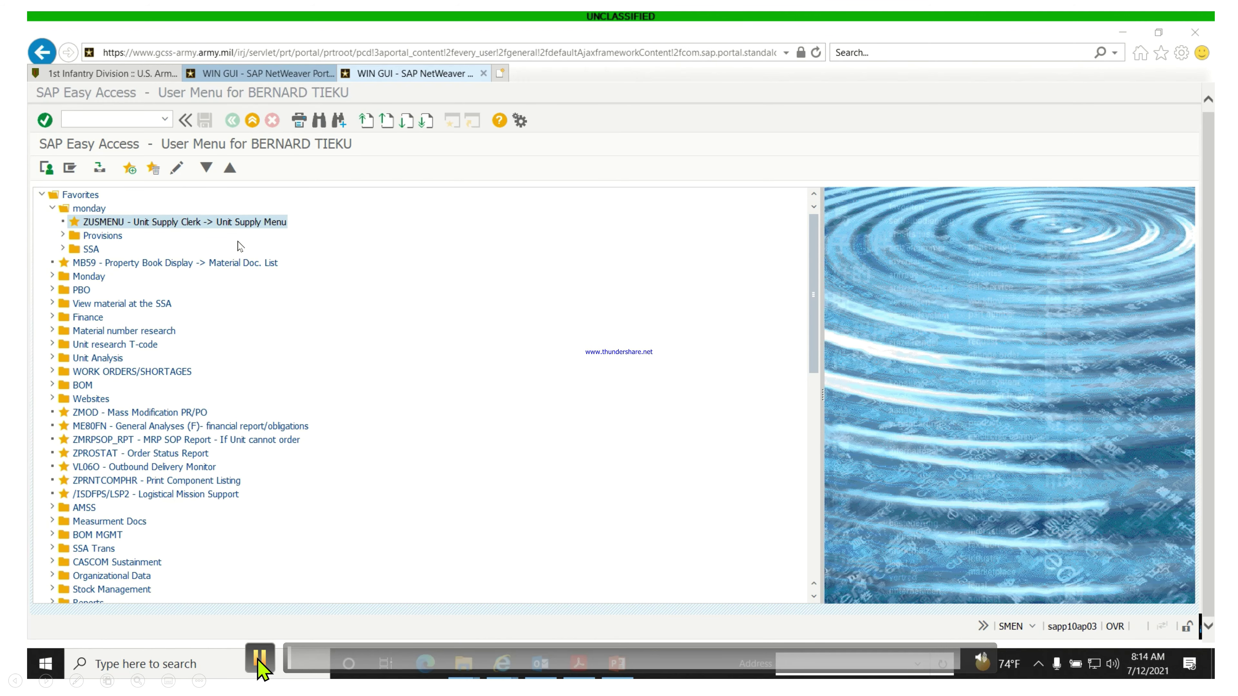
double_click(200, 223)
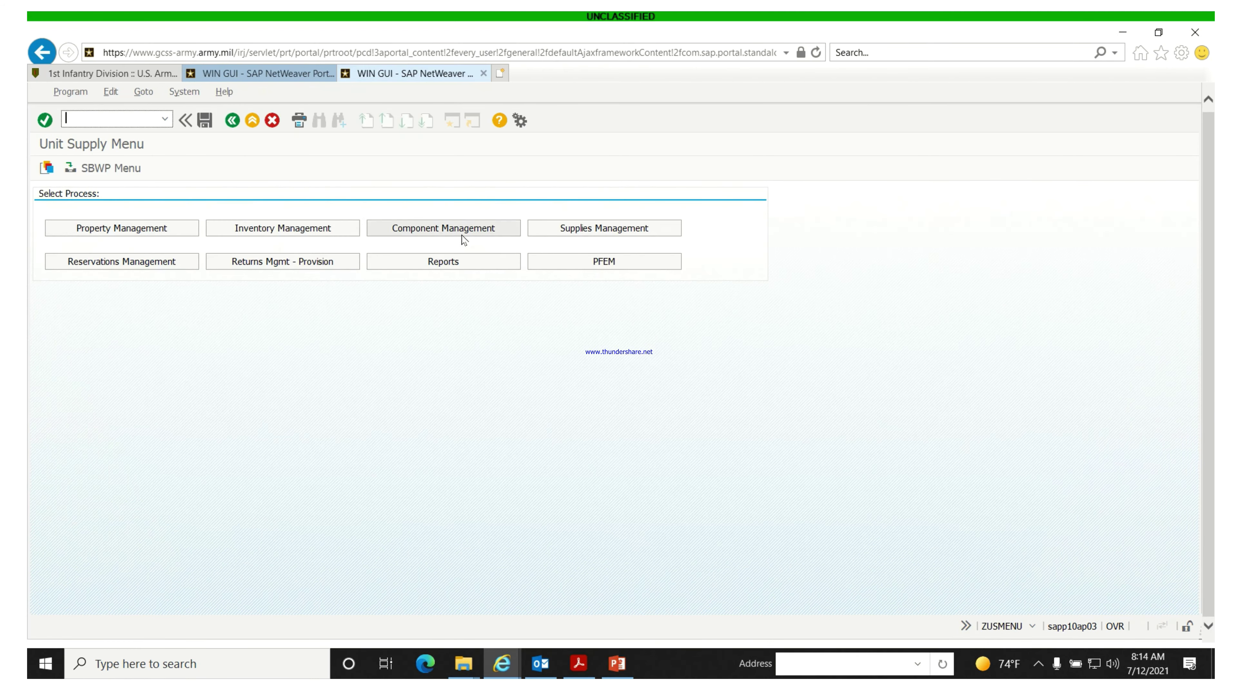
left_click(461, 234)
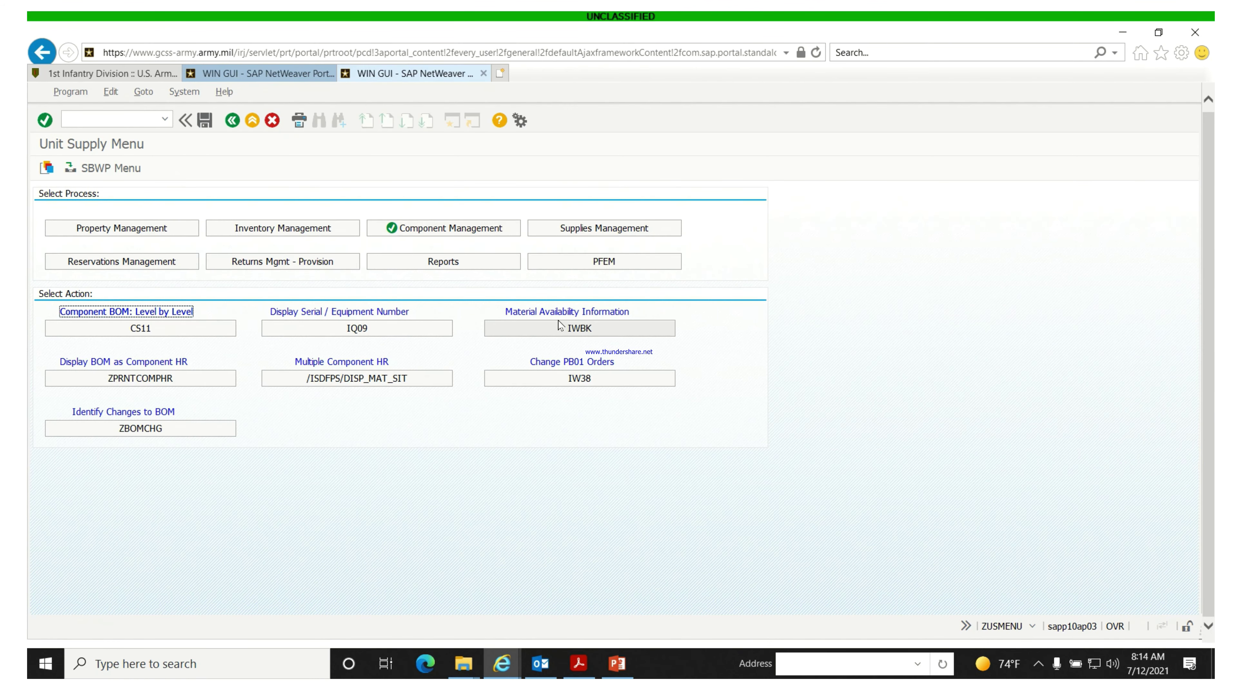
left_click(560, 327)
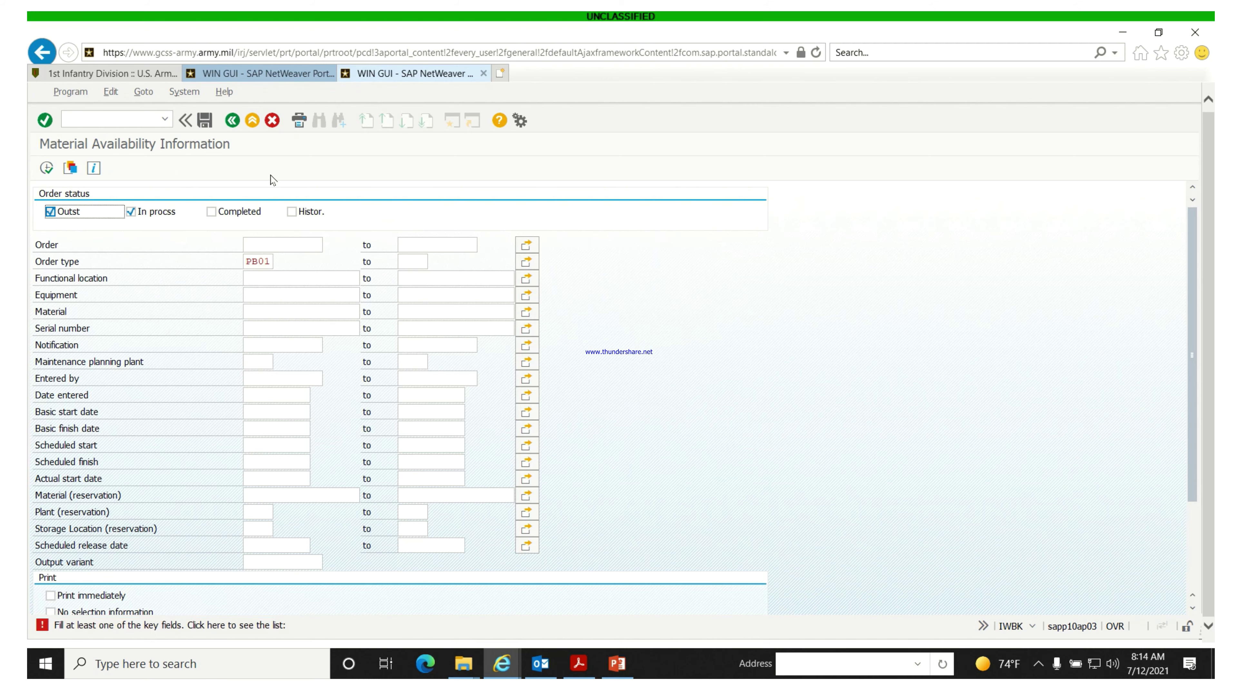
left_click(232, 121)
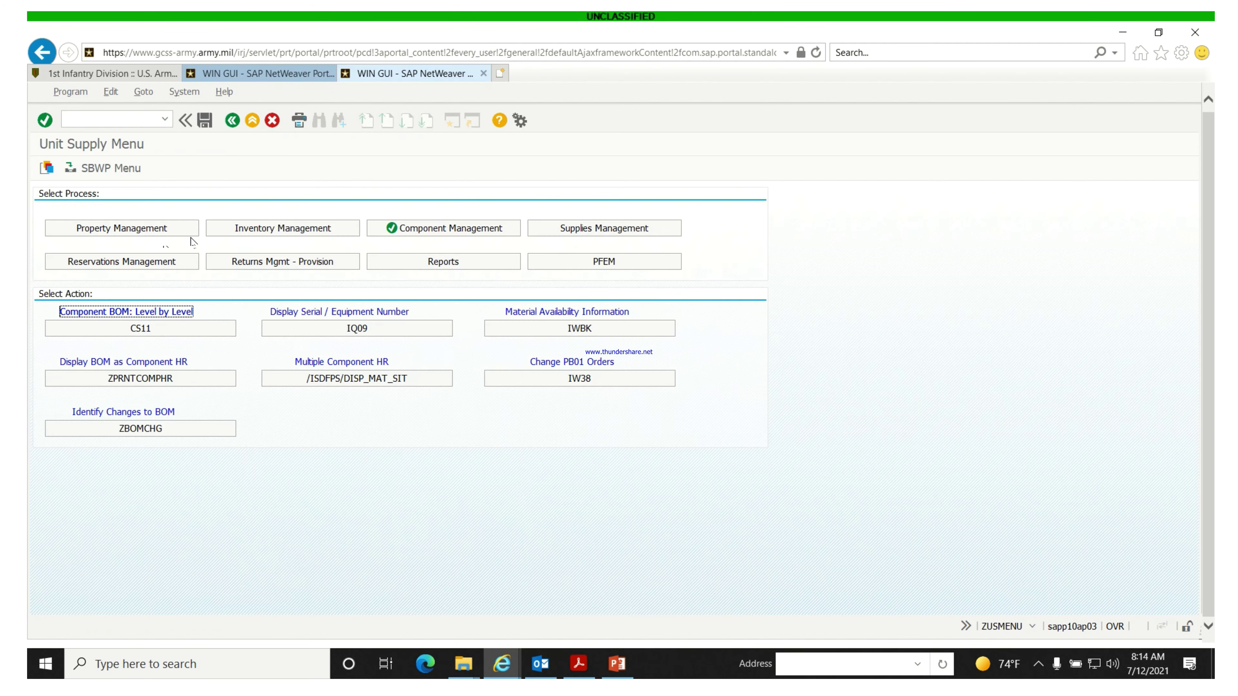
left_click(231, 121)
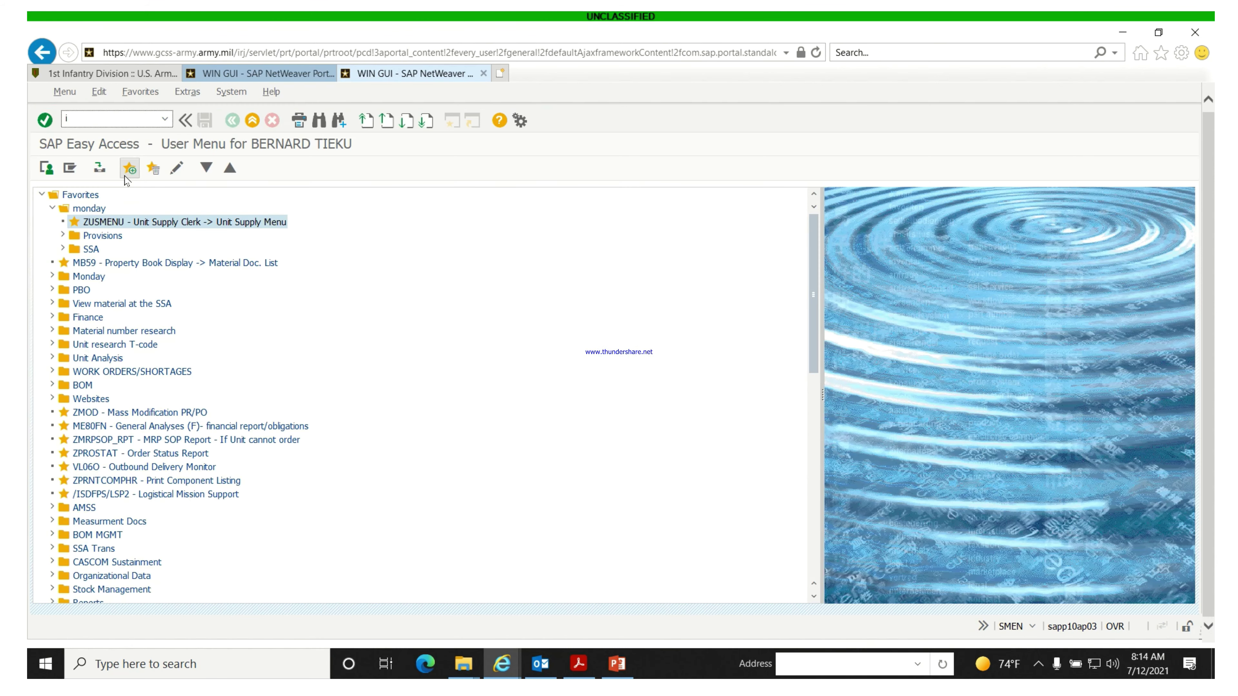
Run transaction IWBK and set the order type to PM01, Maintenance Order
type("wbk")
key("Return")
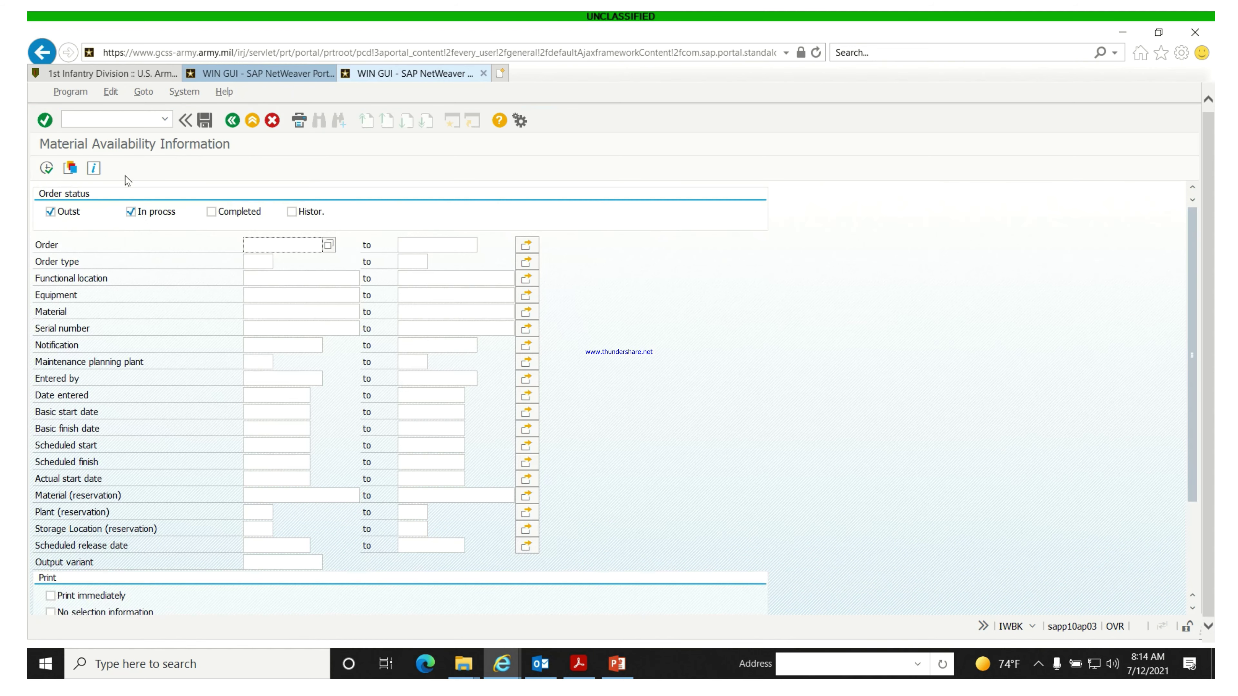
left_click(263, 261)
left_click(278, 262)
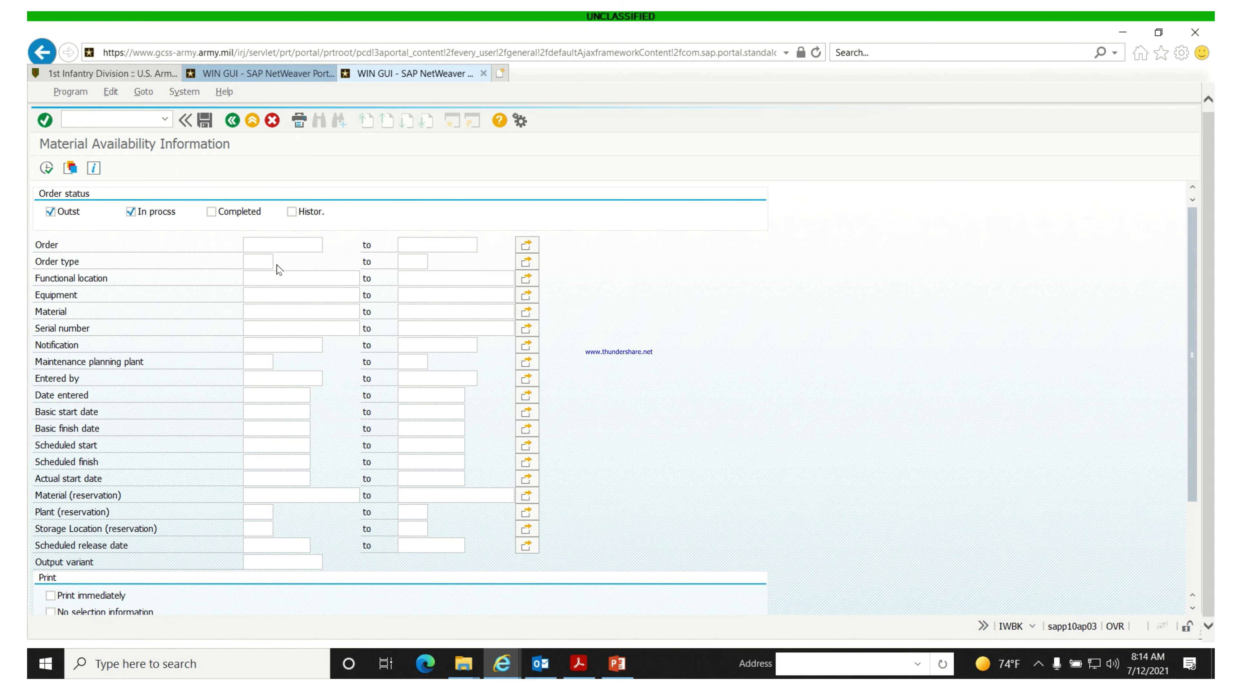
double_click(272, 221)
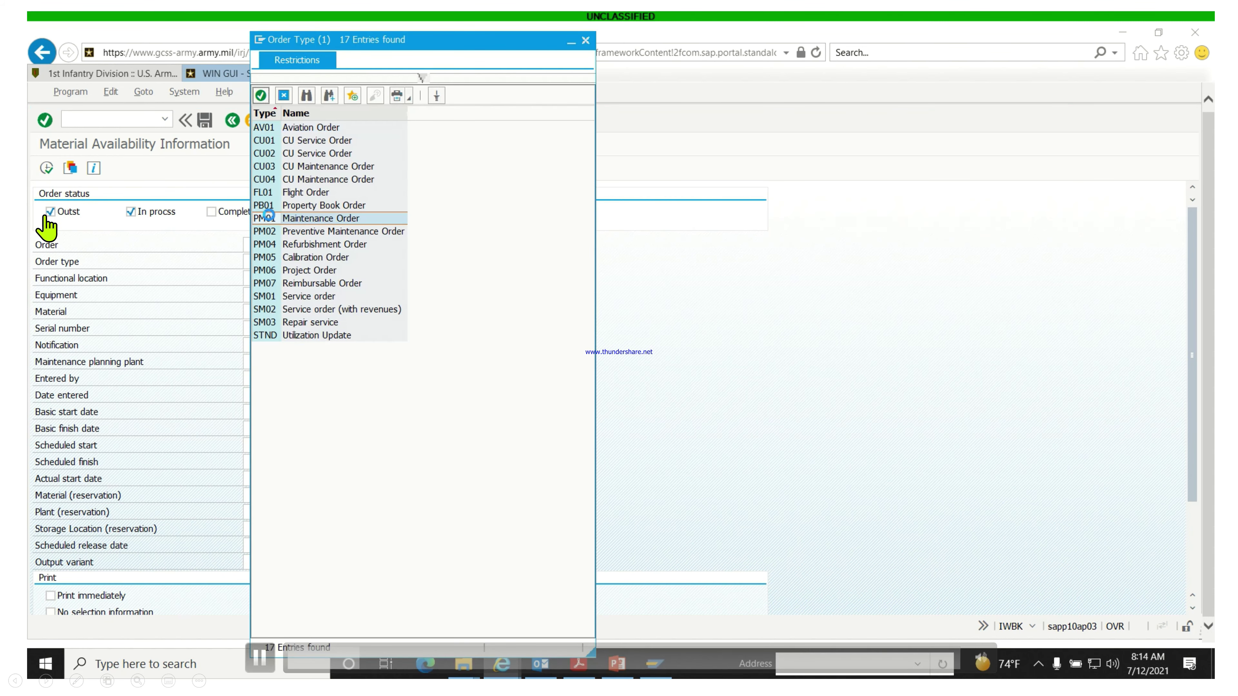
Set the Main Work Center to wh9tb0 and execute the material availability report
scroll(133, 235, "down", 3)
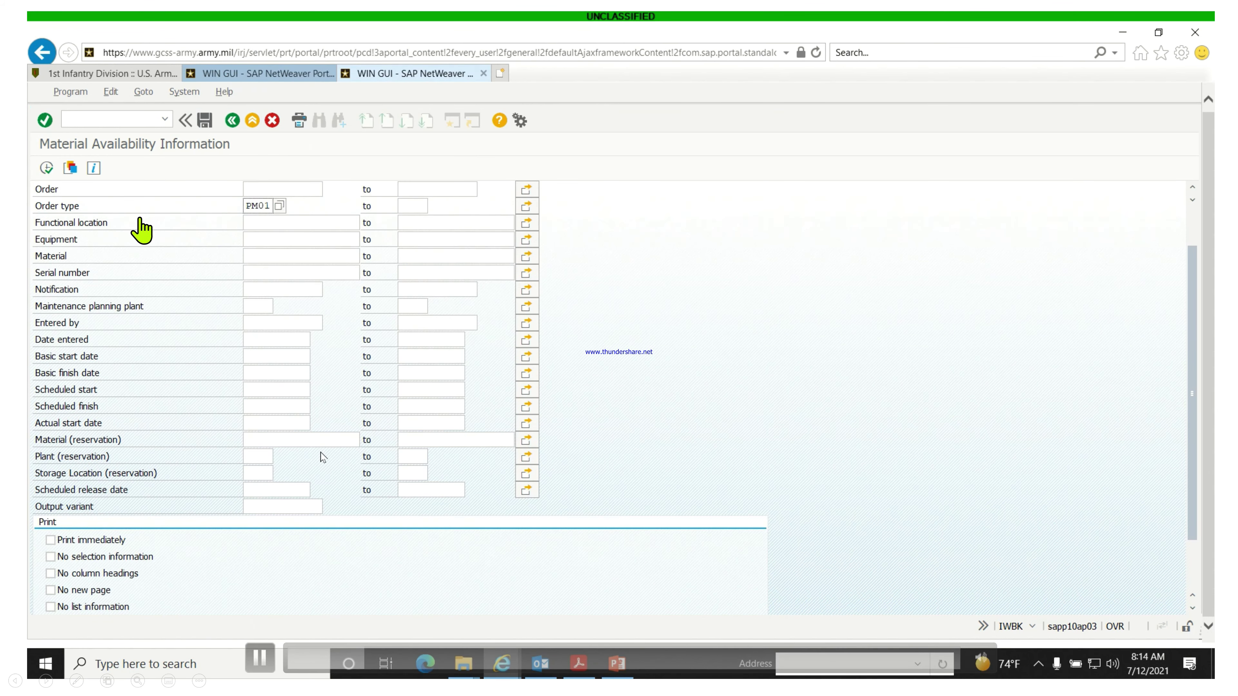
scroll(288, 476, "down", 2)
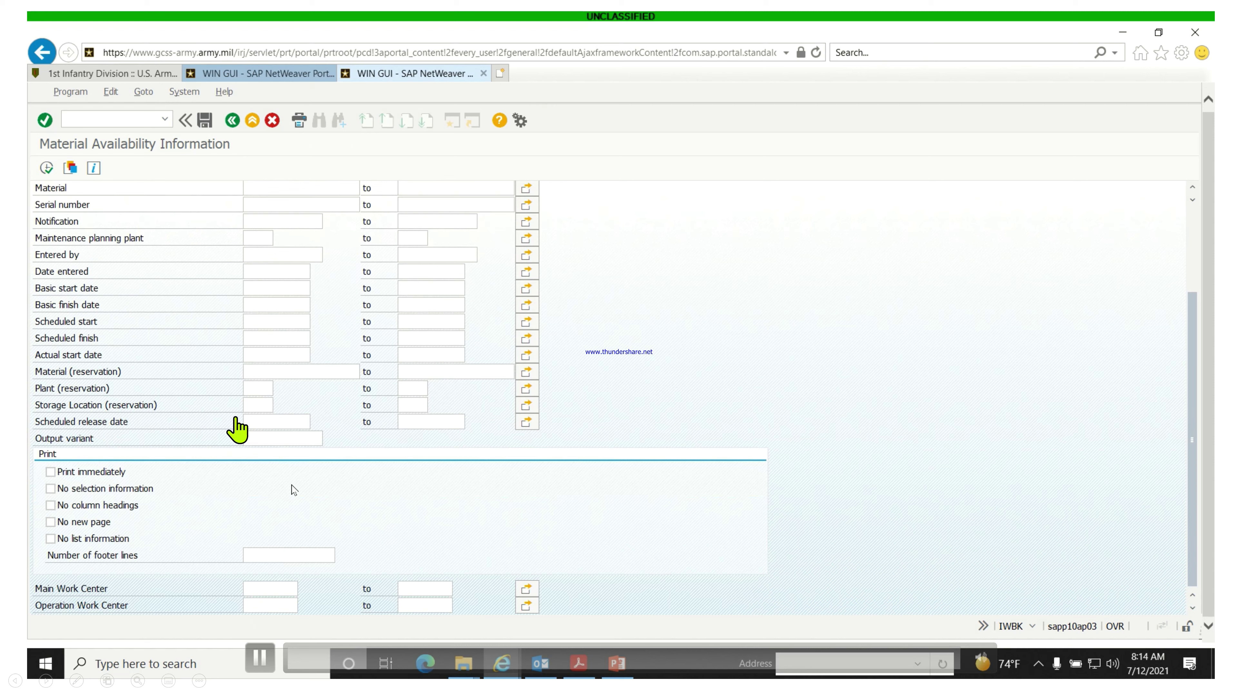
left_click(254, 587)
type("w")
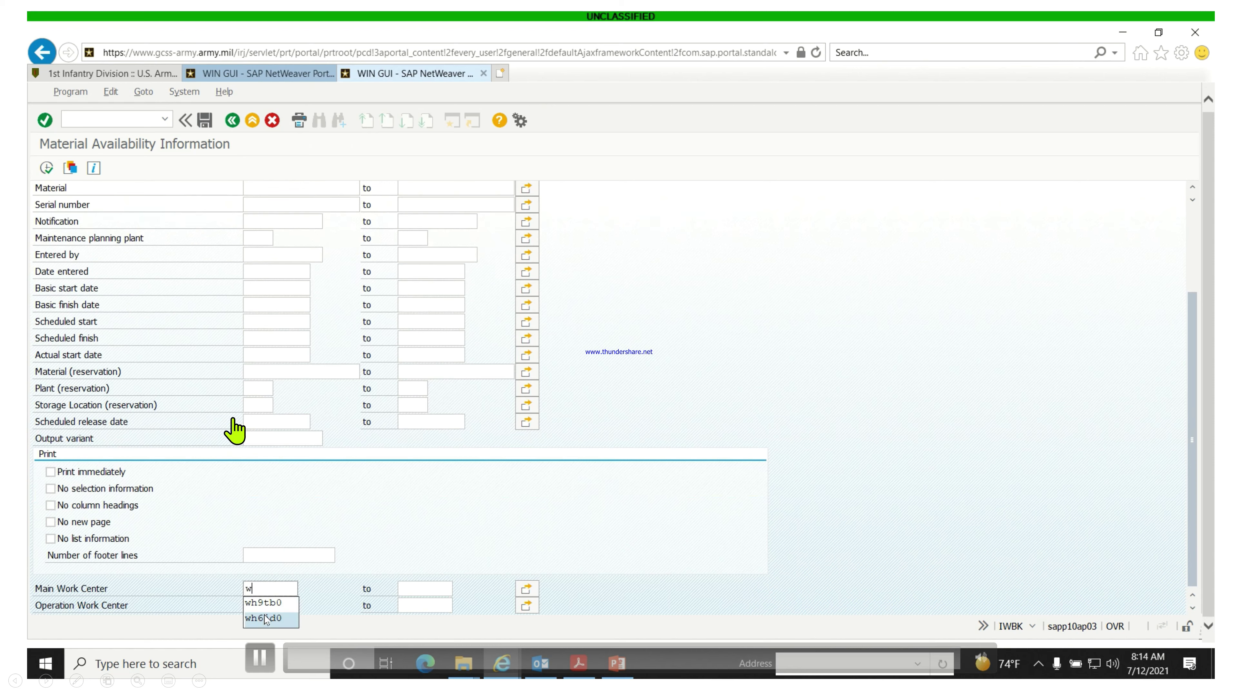
left_click(264, 605)
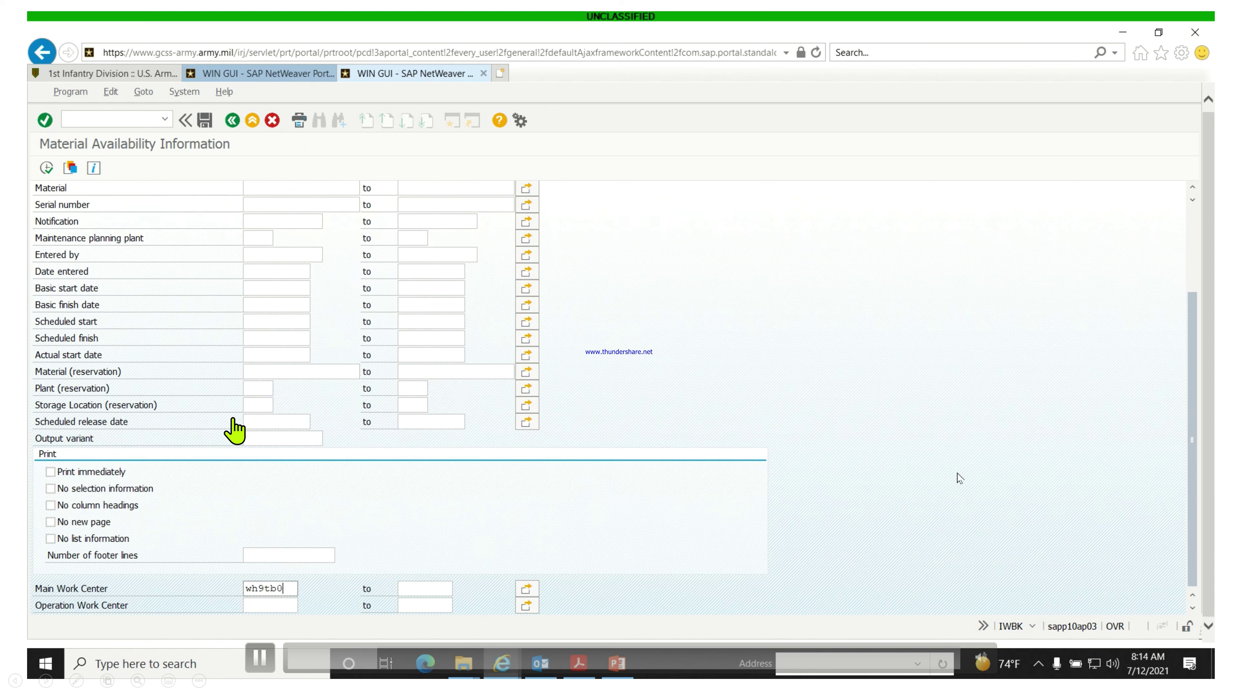
left_click(48, 168)
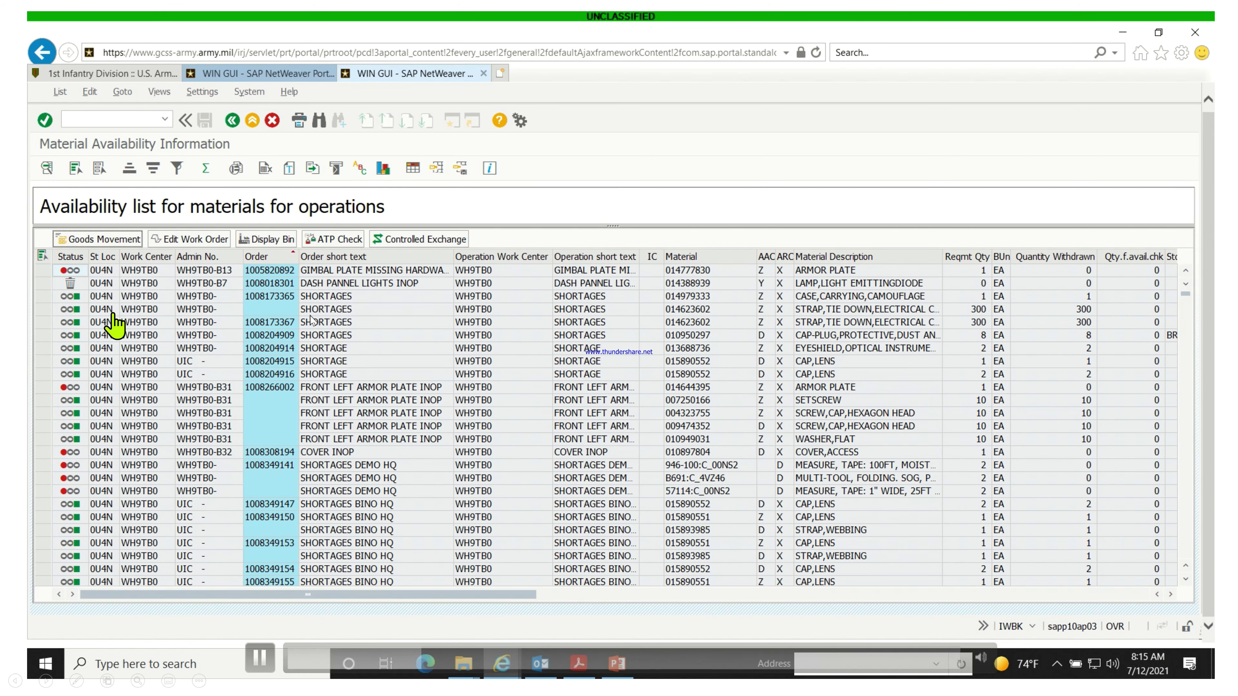
Try to issue goods for a BRACKET,MOUNTING line of a SHORTAGES NIGHT VISION order in the availability list
scroll(195, 317, "down", 4)
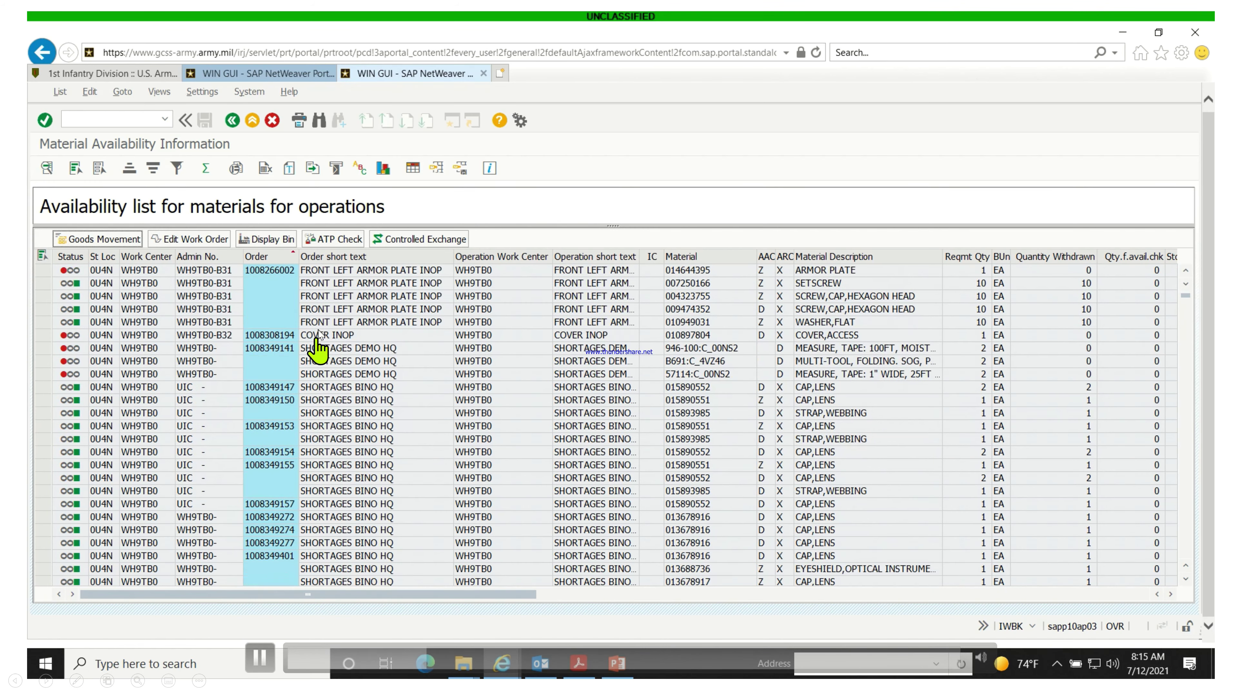
scroll(335, 371, "down", 10)
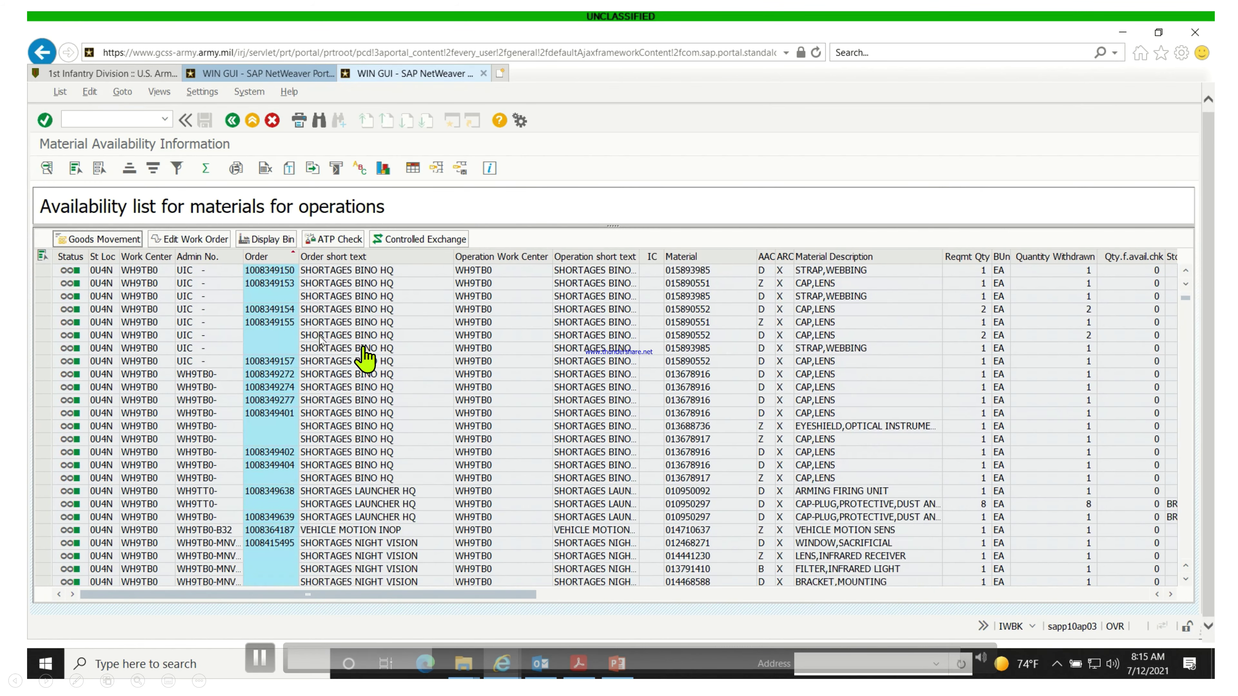
scroll(374, 359, "down", 10)
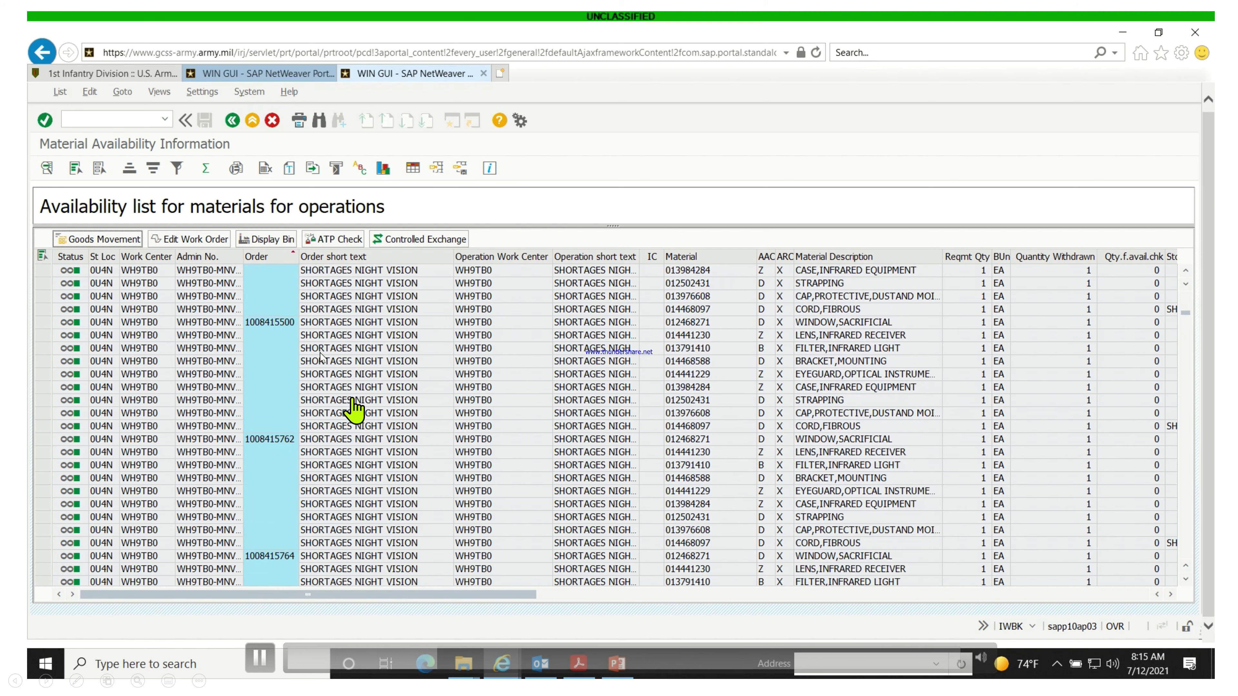
scroll(354, 410, "down", 10)
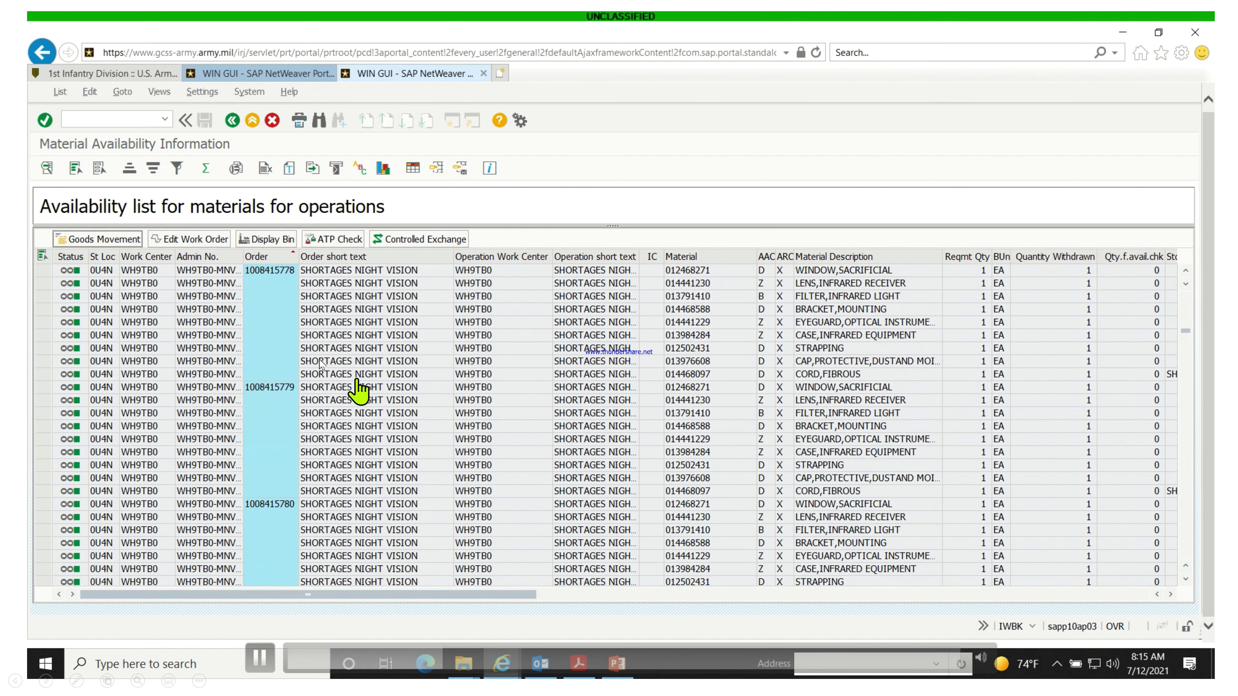
scroll(363, 398, "down", 10)
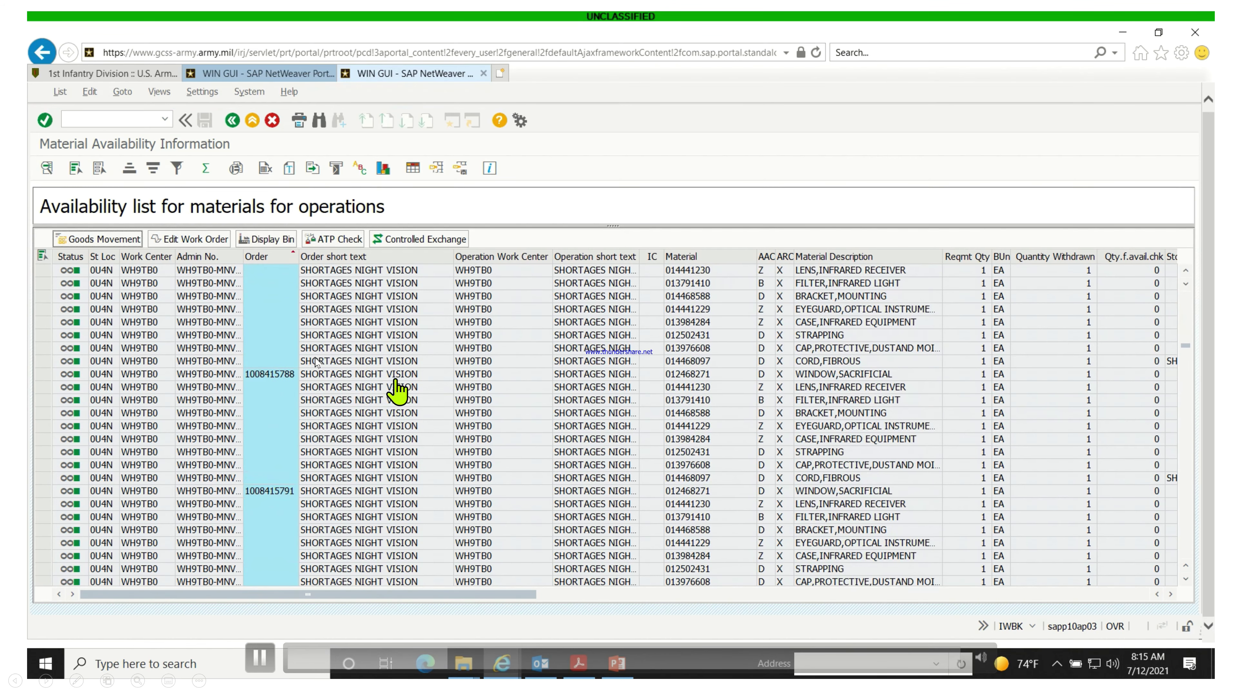
scroll(363, 405, "down", 5)
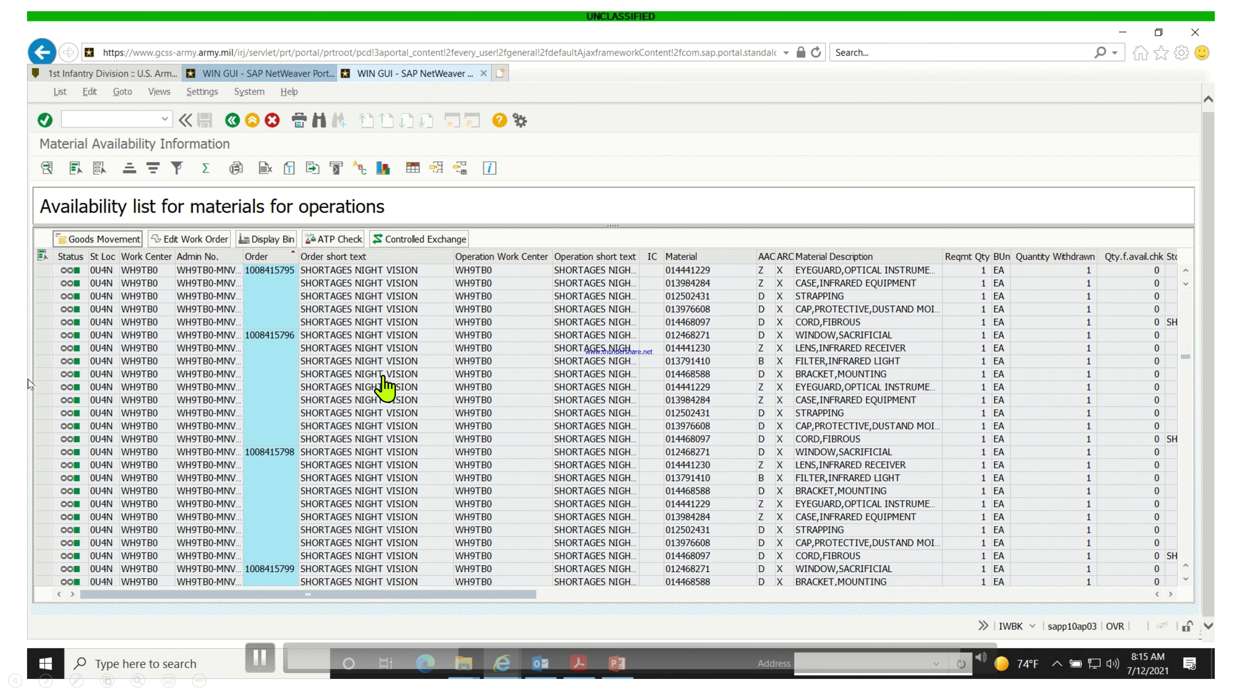
left_click(44, 375)
left_click(112, 239)
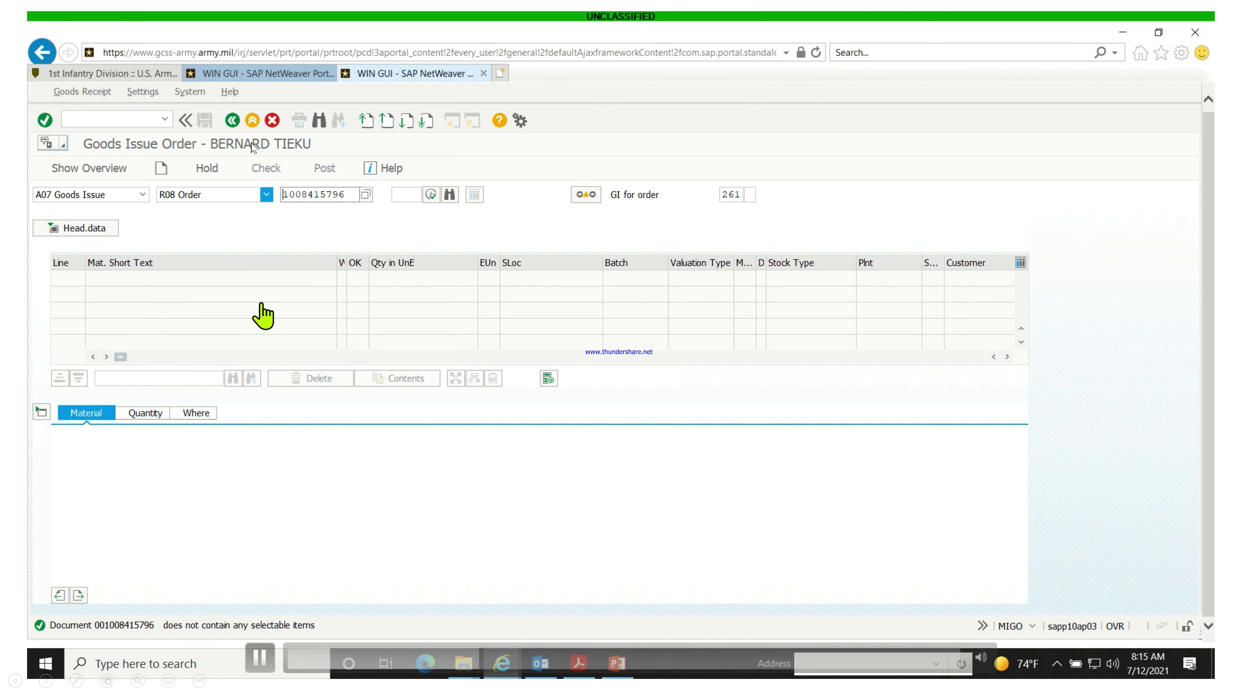
left_click(233, 121)
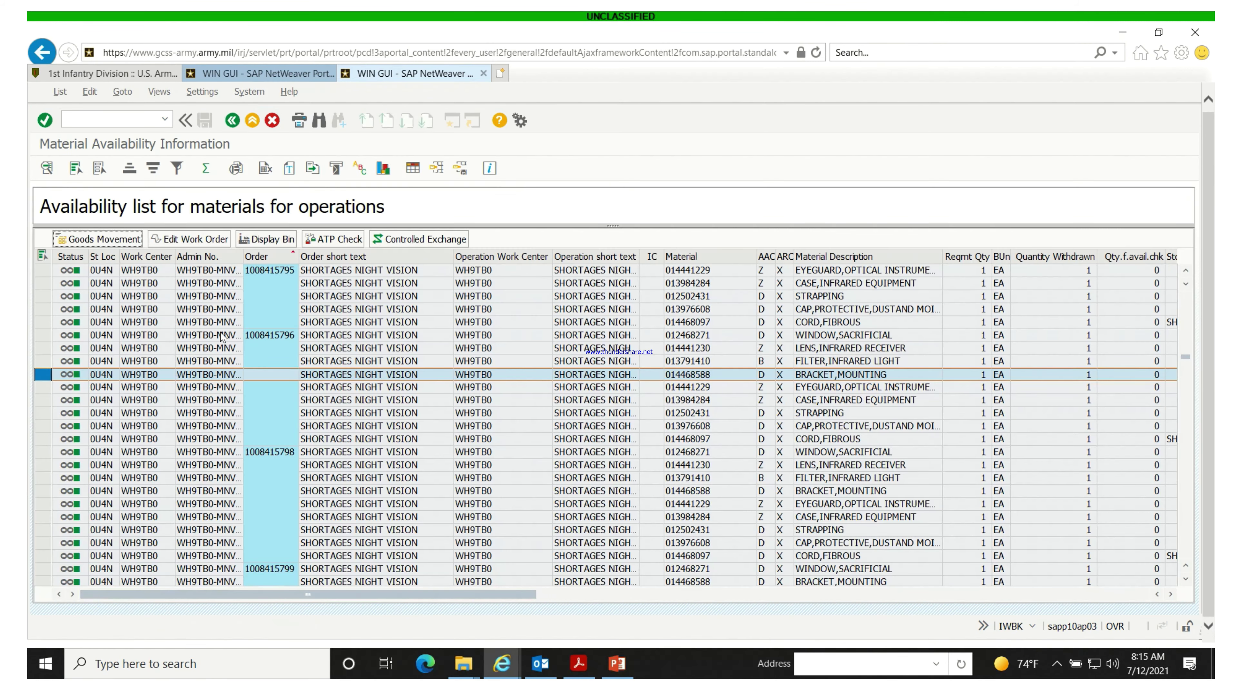
Examine the withdrawn and available quantities, storage bins, prices and availability of the listed materials, back up to the list's first rows
left_click_drag(530, 595, 793, 589)
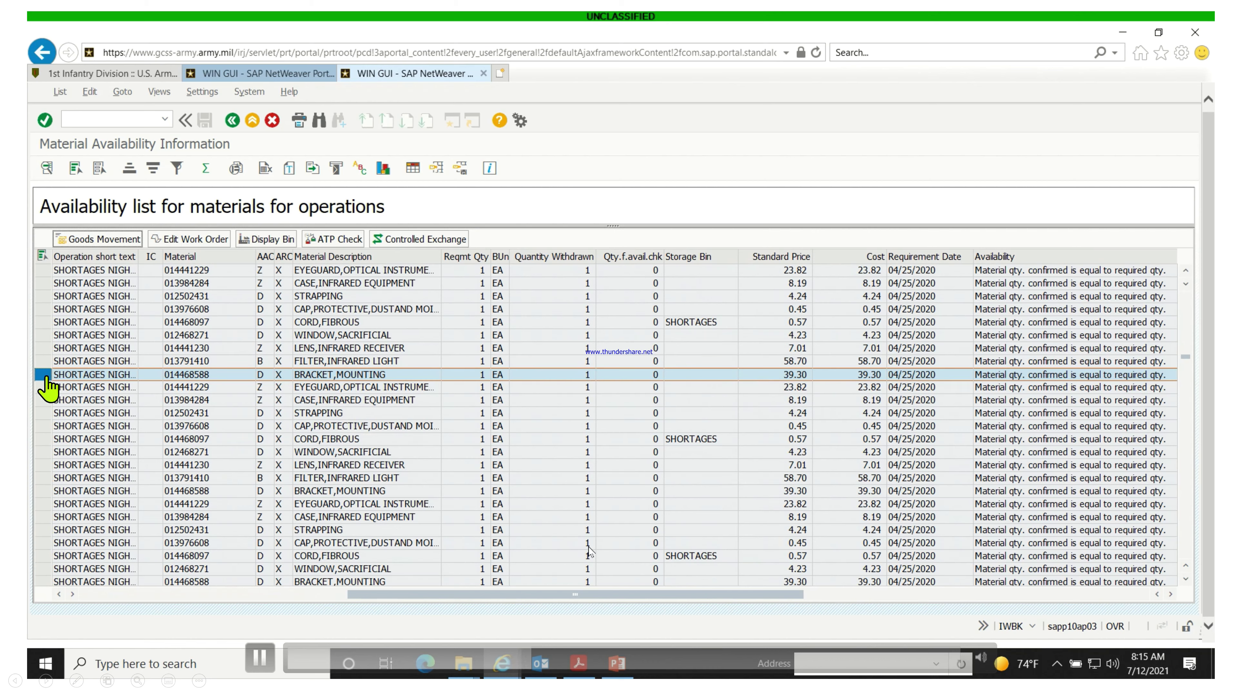
left_click_drag(542, 594, 234, 587)
scroll(292, 532, "up", 2)
scroll(293, 531, "up", 10)
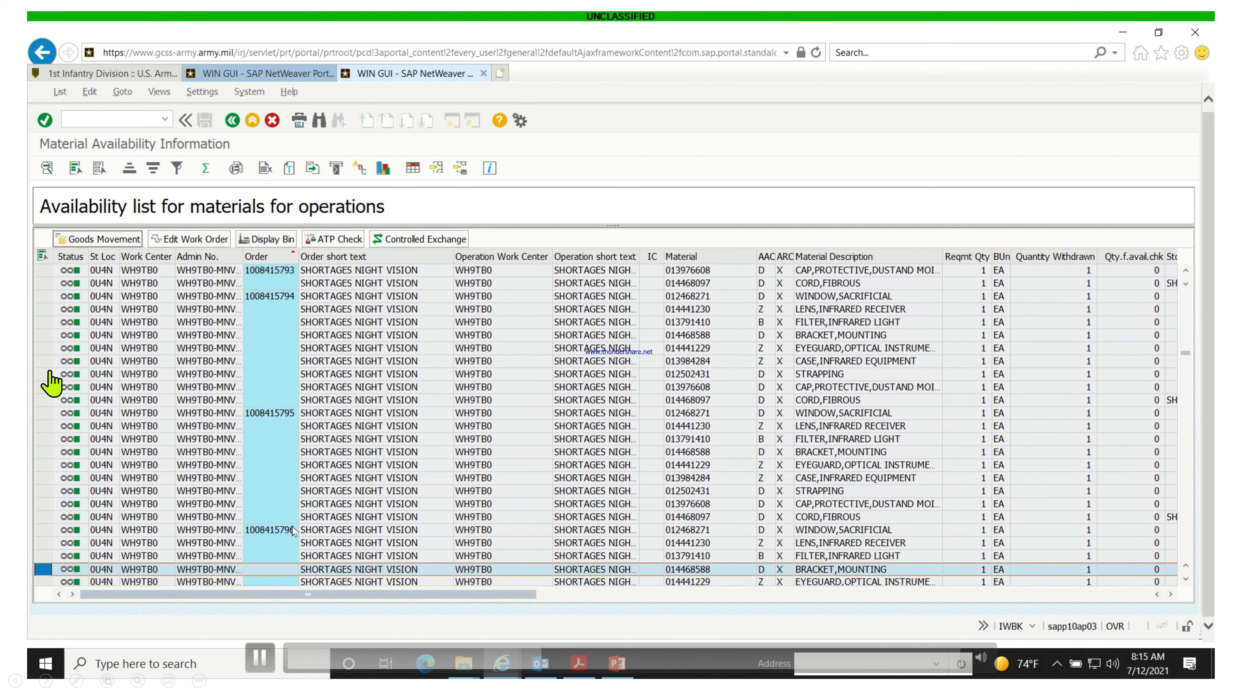
scroll(293, 531, "up", 10)
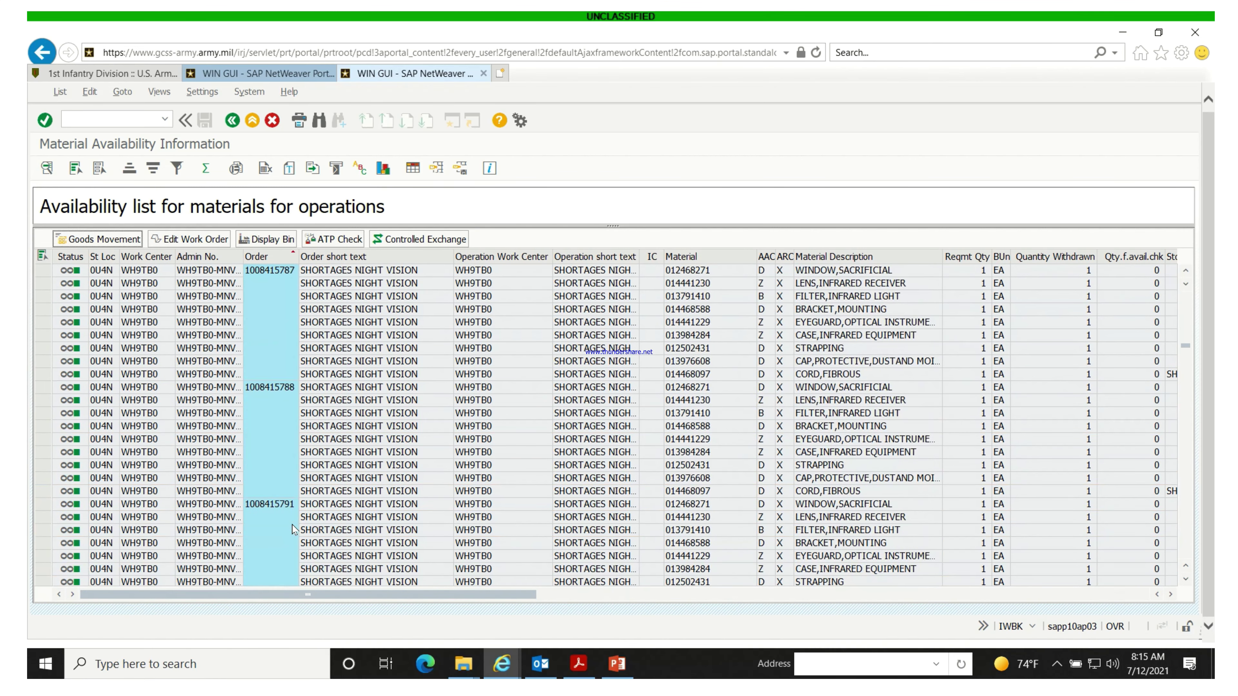
scroll(292, 531, "up", 10)
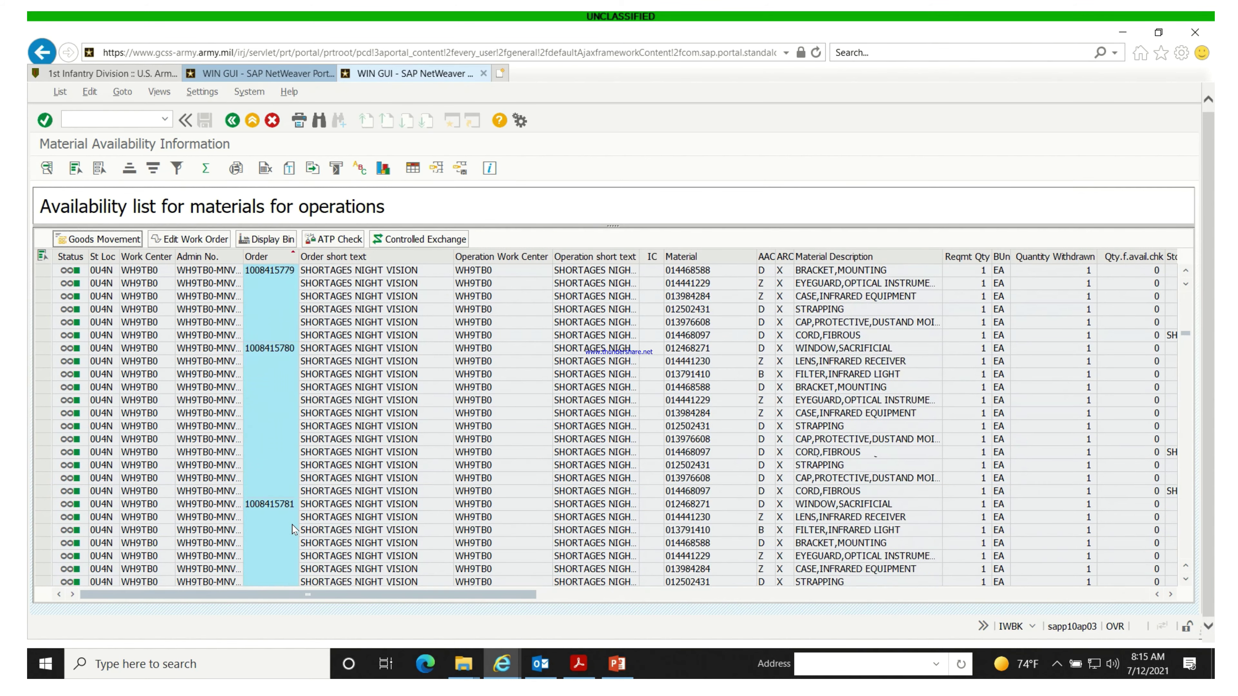
scroll(359, 347, "up", 15)
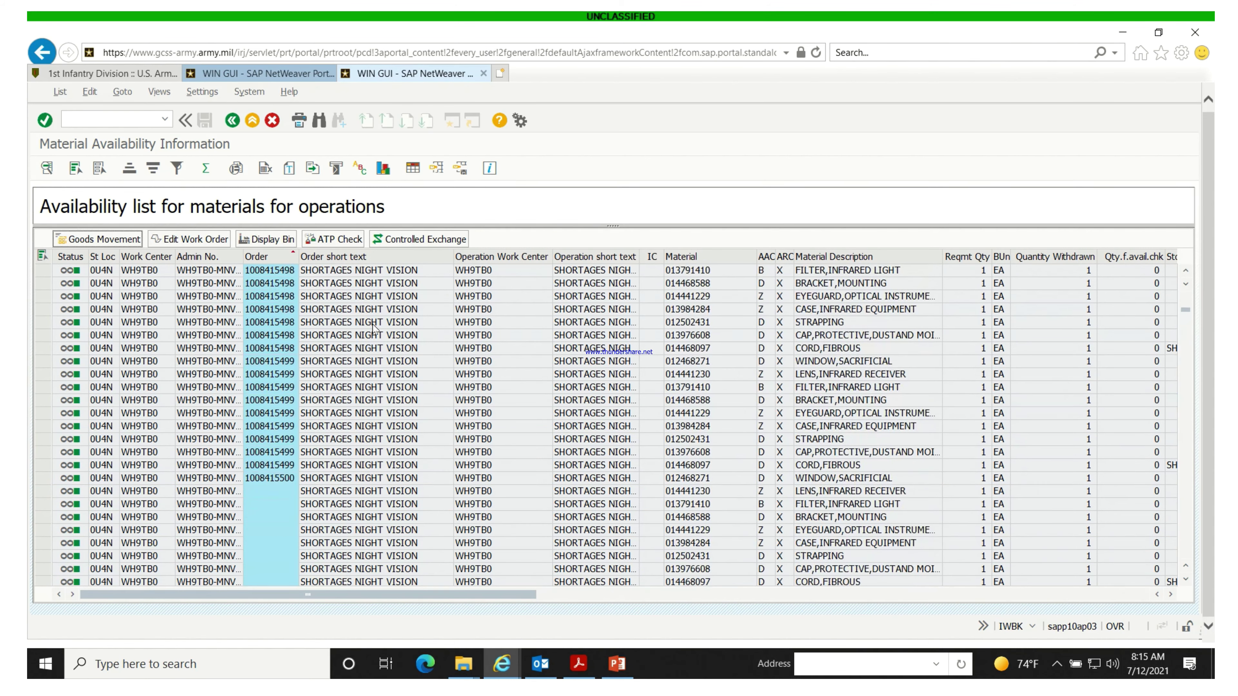
scroll(384, 313, "up", 1)
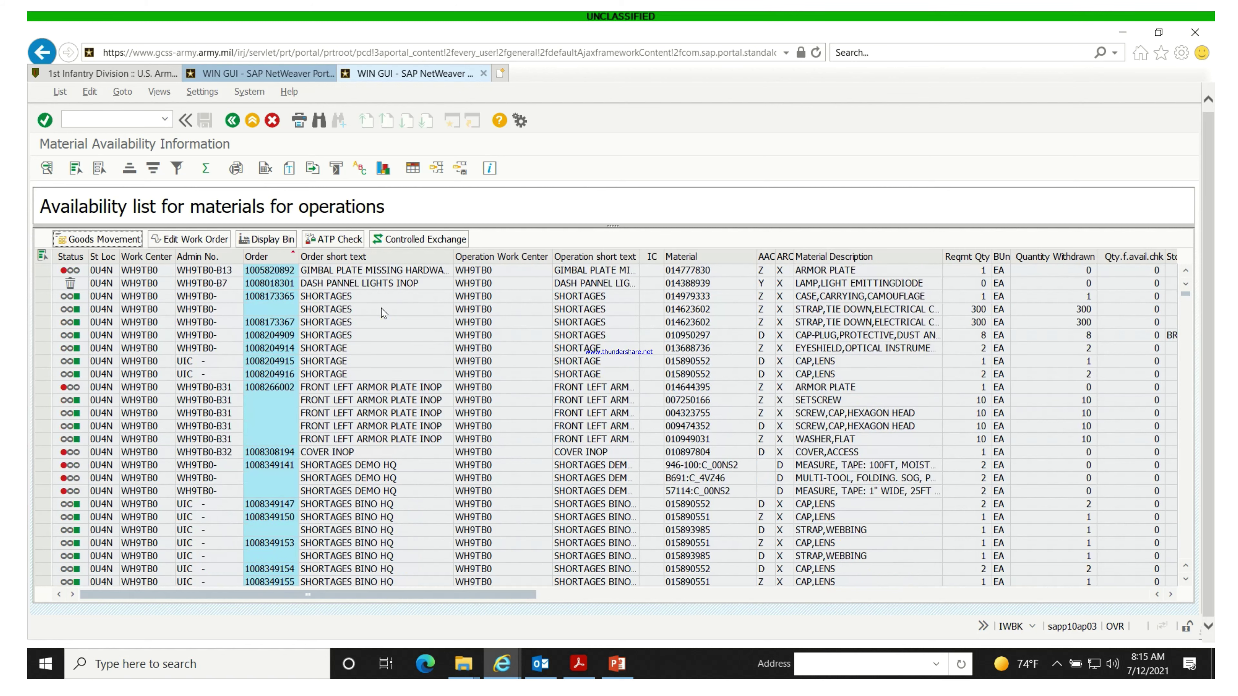
Sort the list by Qty.f.avail.chk in descending order and open the goods movement for the SHORTAGES RADIO SET 1ST cable assembly line
right_click(1132, 252)
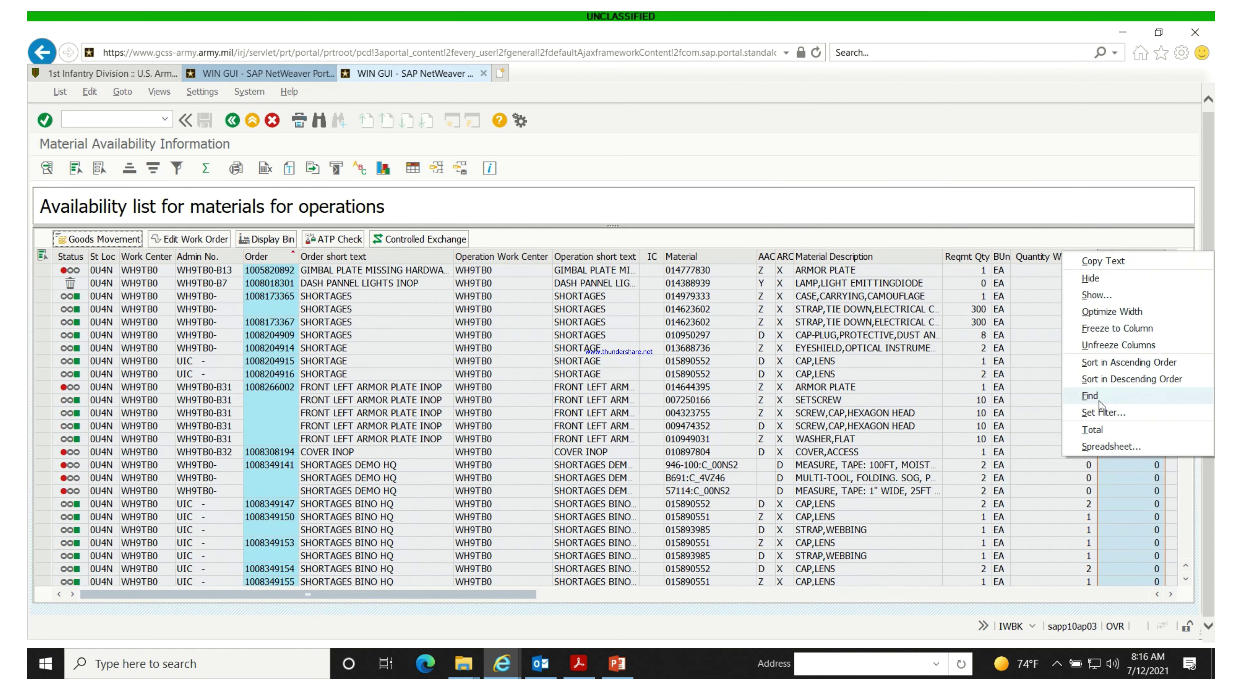
left_click(1106, 380)
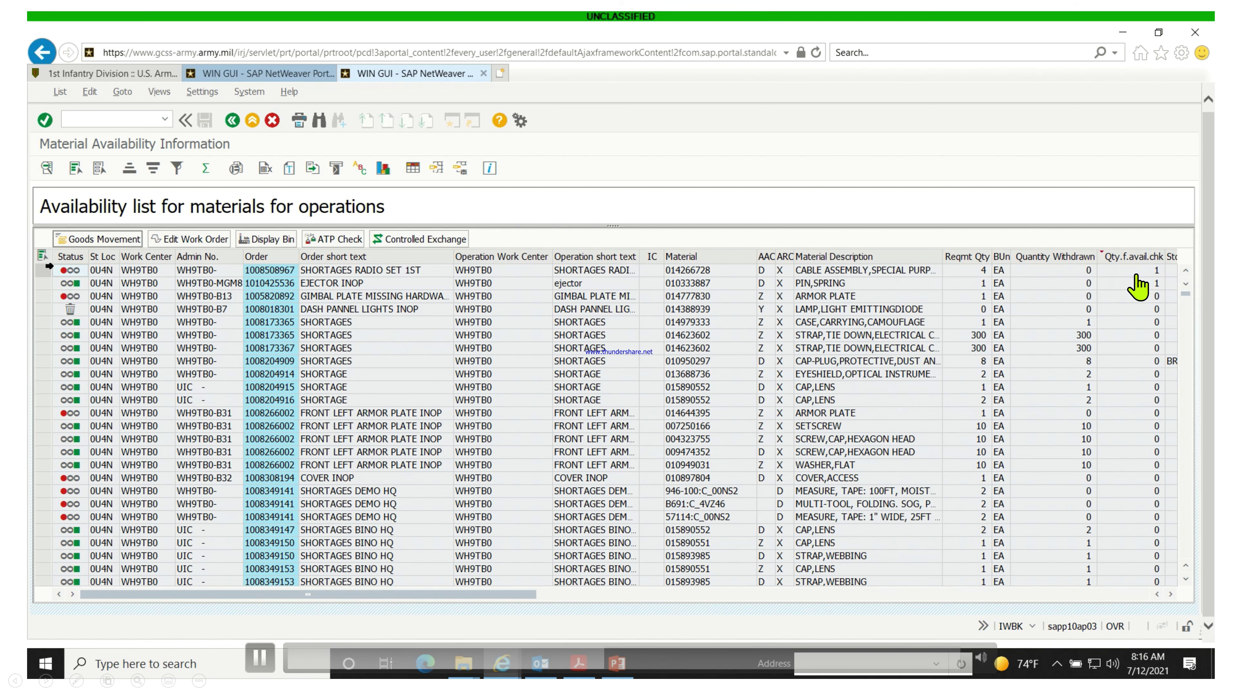
left_click(43, 270)
left_click(97, 238)
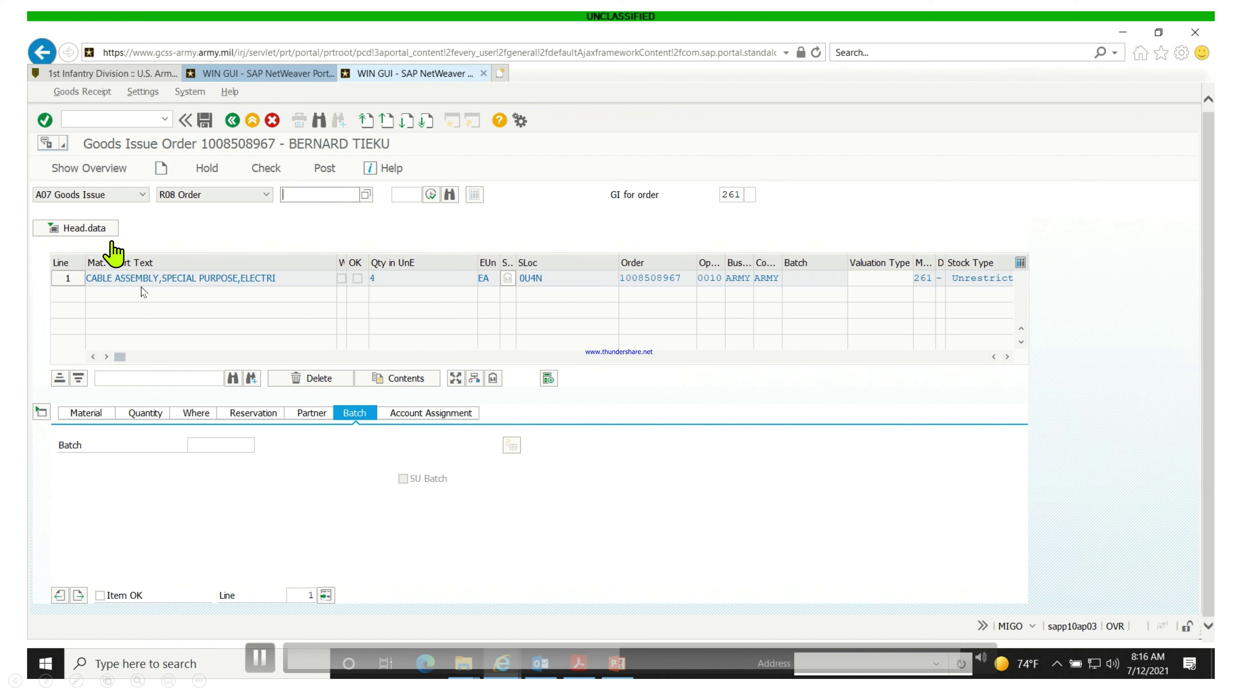
Set the cable assembly line's quantity in unit of entry to 1
left_click(77, 281)
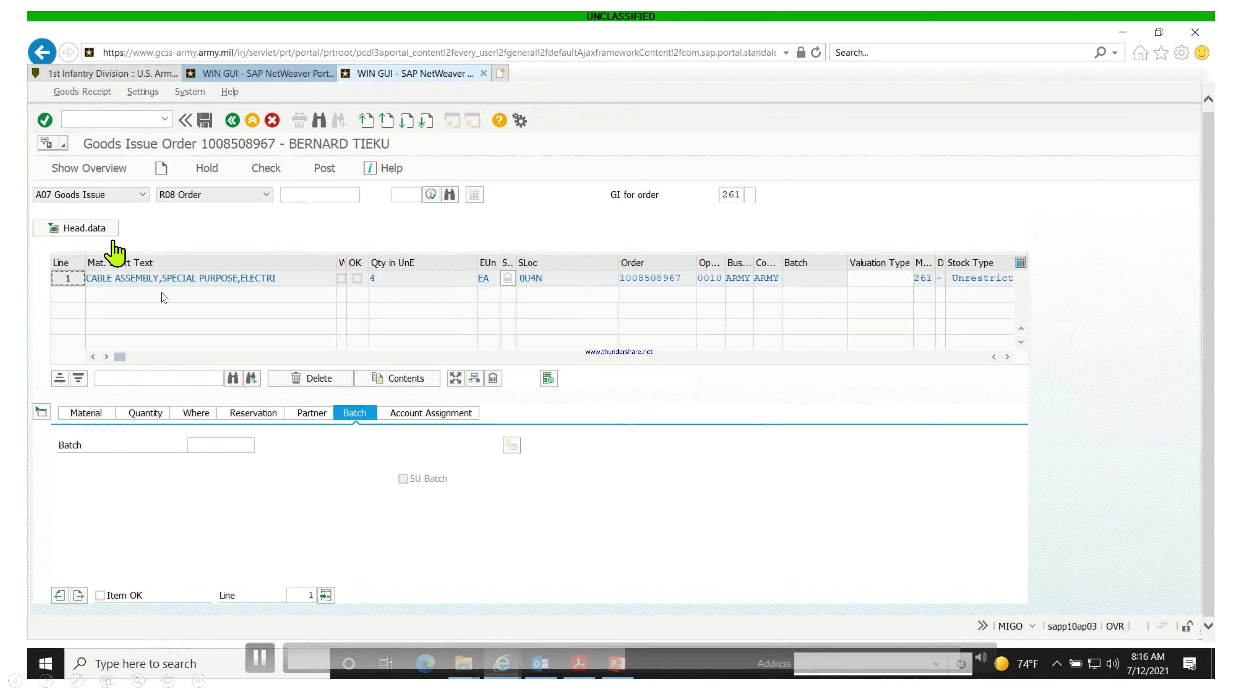
left_click(157, 418)
left_click(219, 449)
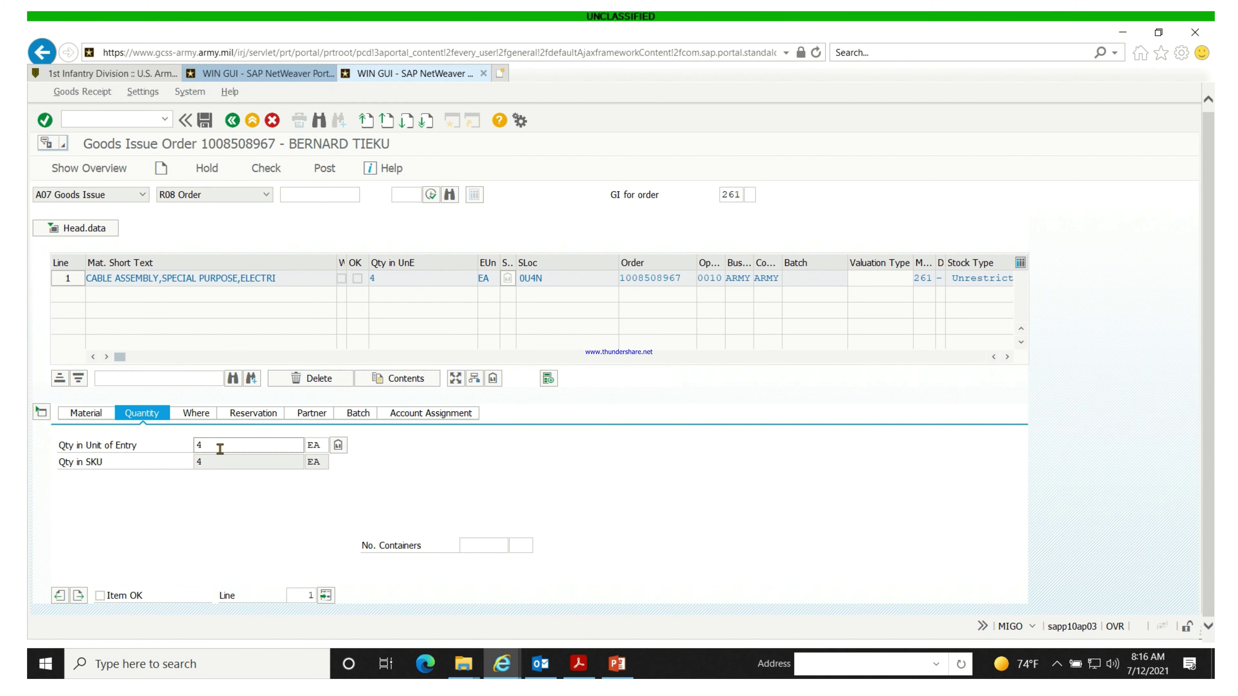
key("BackSpace")
type("1")
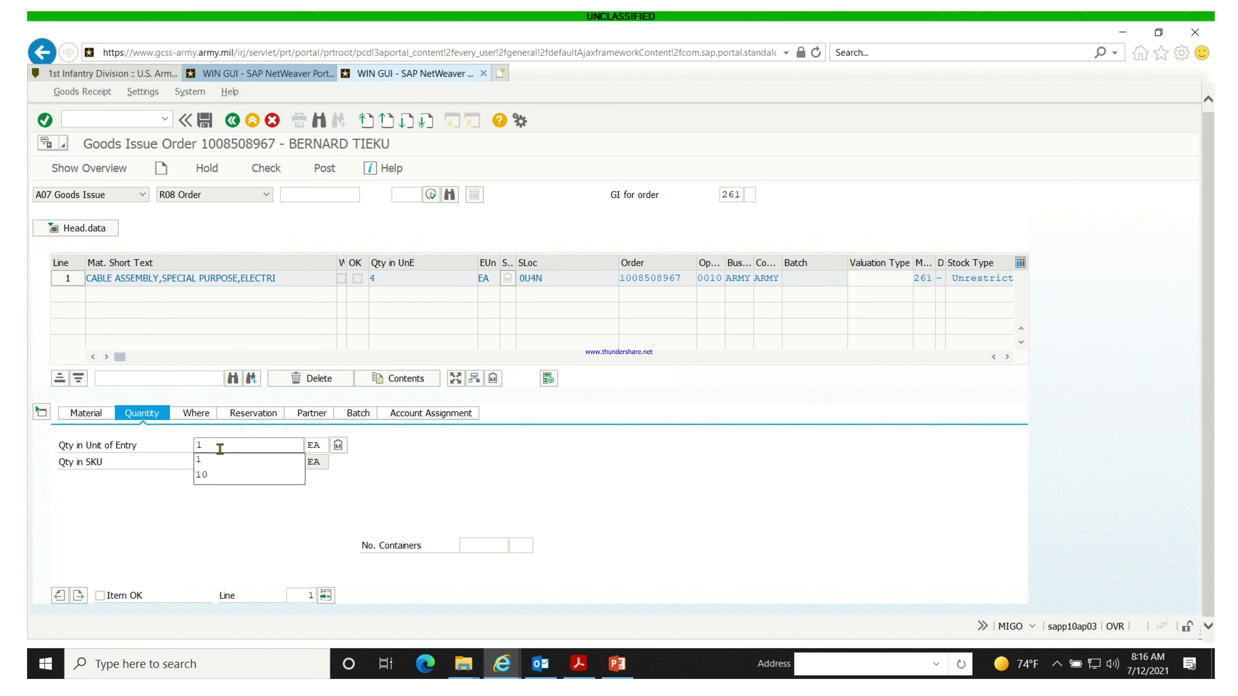
left_click(470, 466)
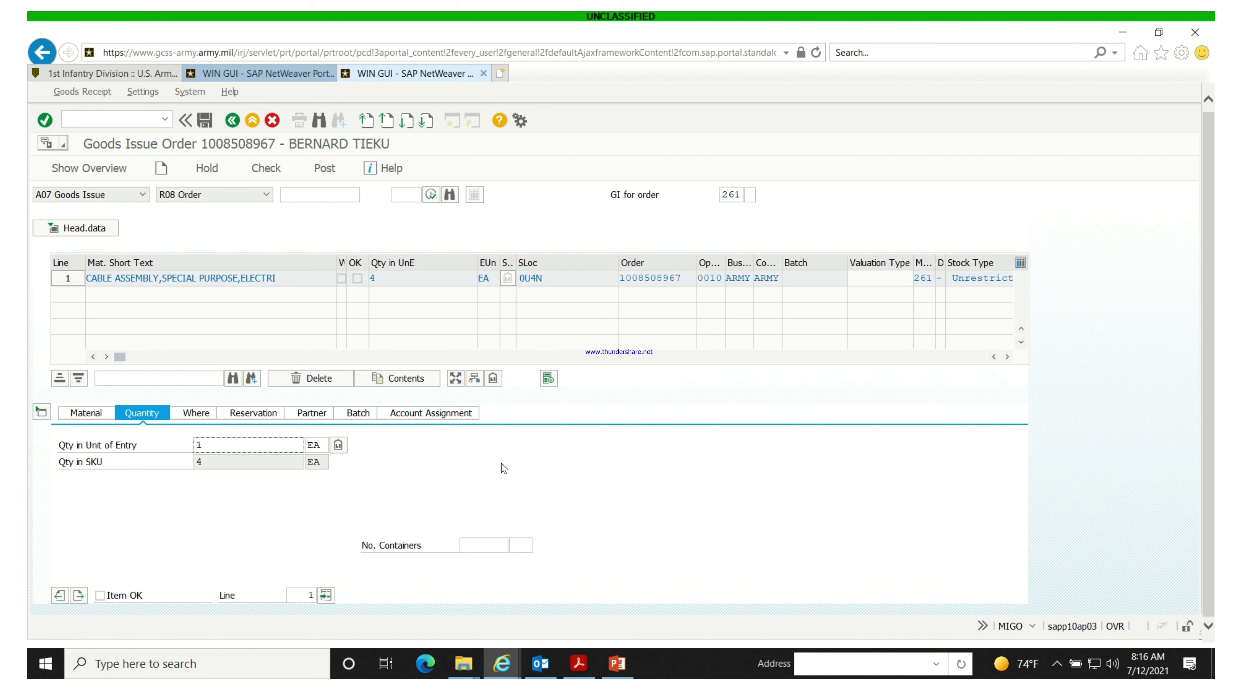
Mark the cable assembly line of the goods issue as Item OK
scroll(505, 468, "up", 1)
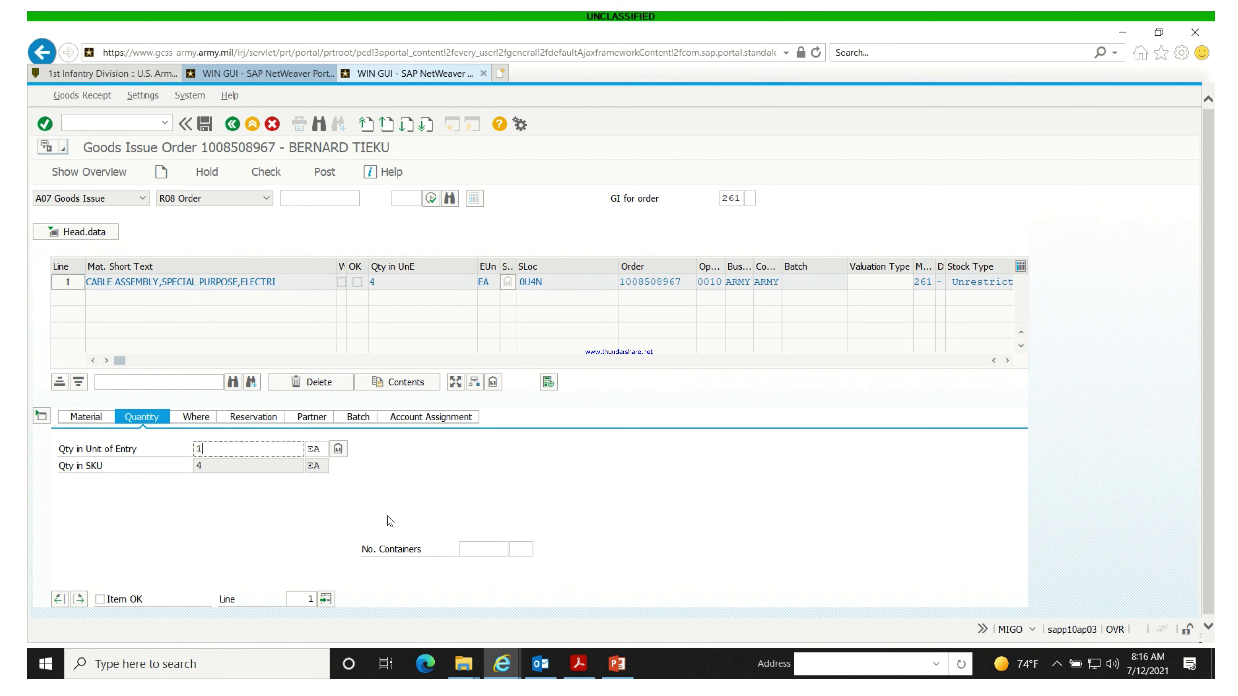
scroll(195, 578, "down", 1)
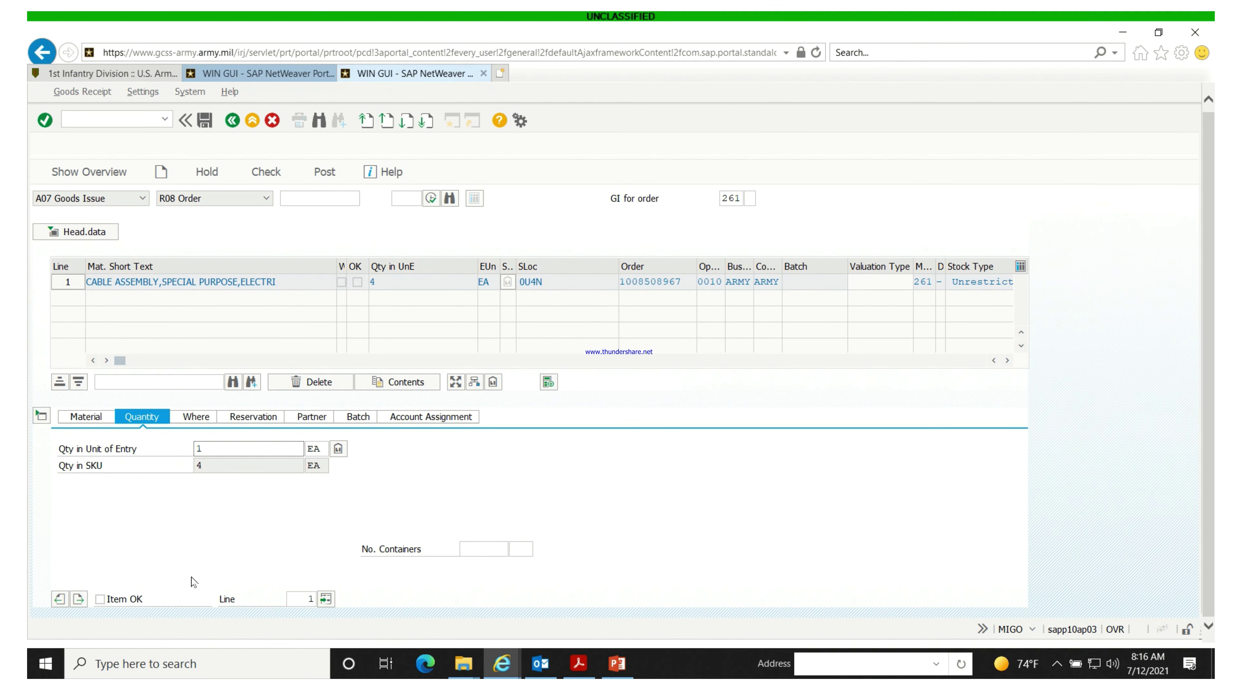
left_click(99, 596)
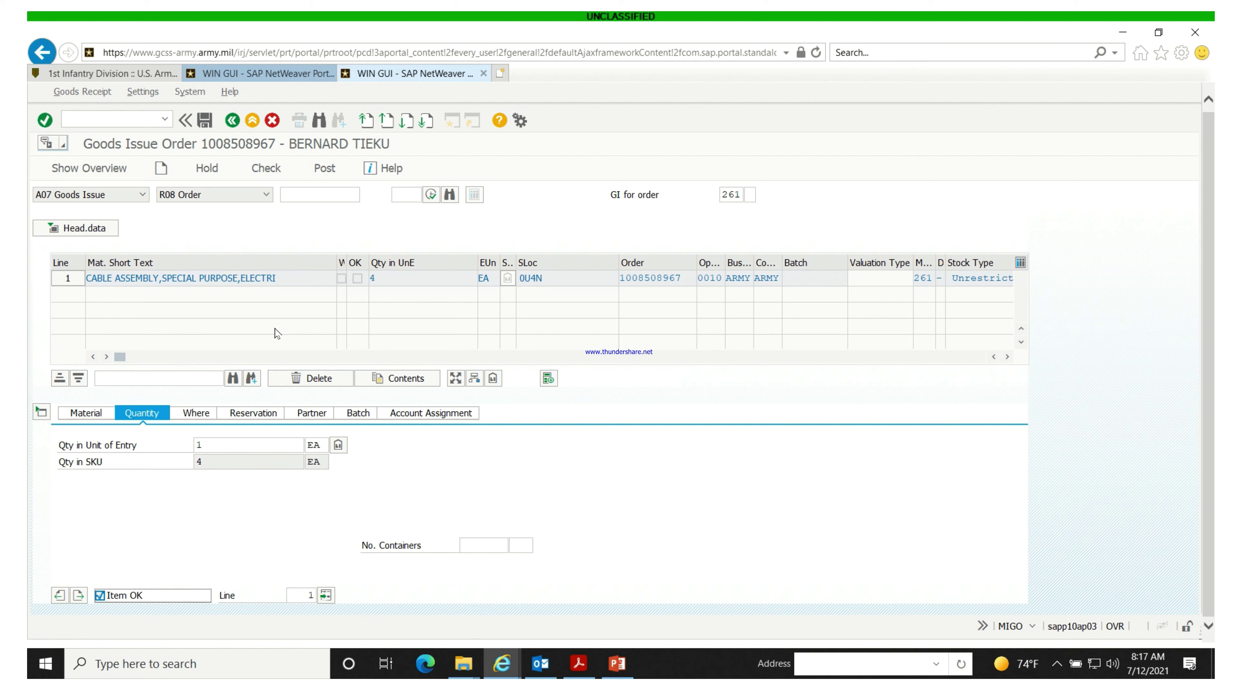
Review the cable assembly item's movement and reservation details and set its batch to A
left_click(197, 415)
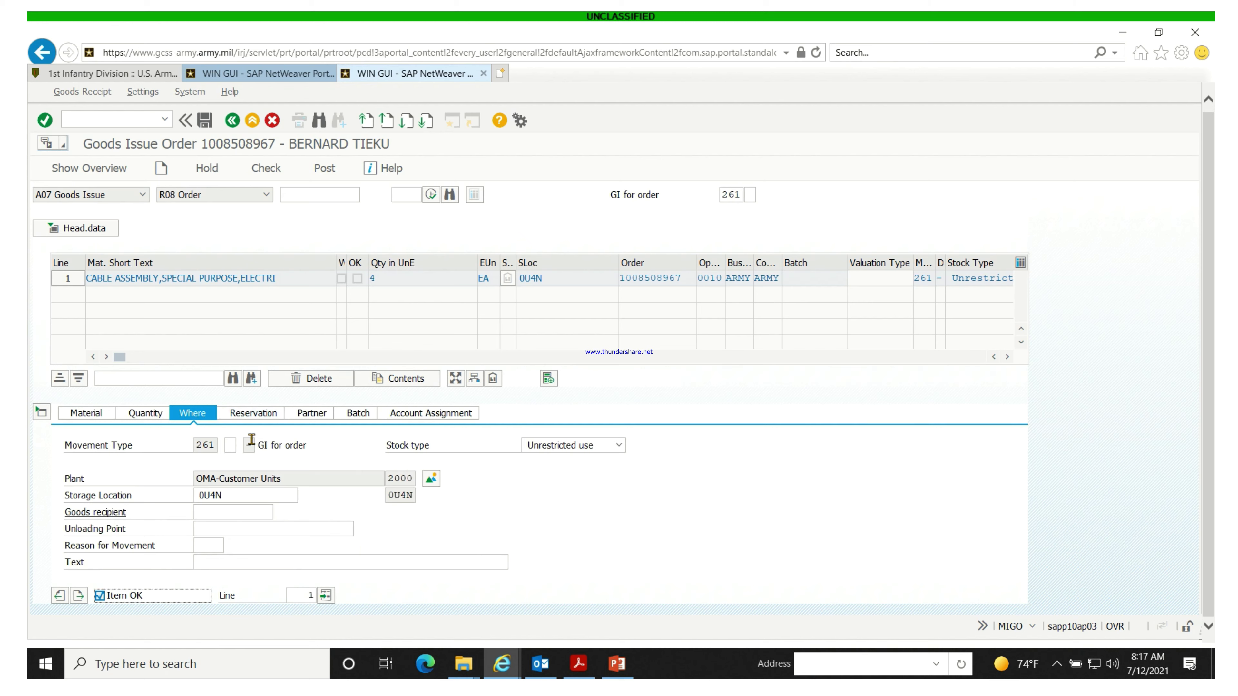
left_click(252, 415)
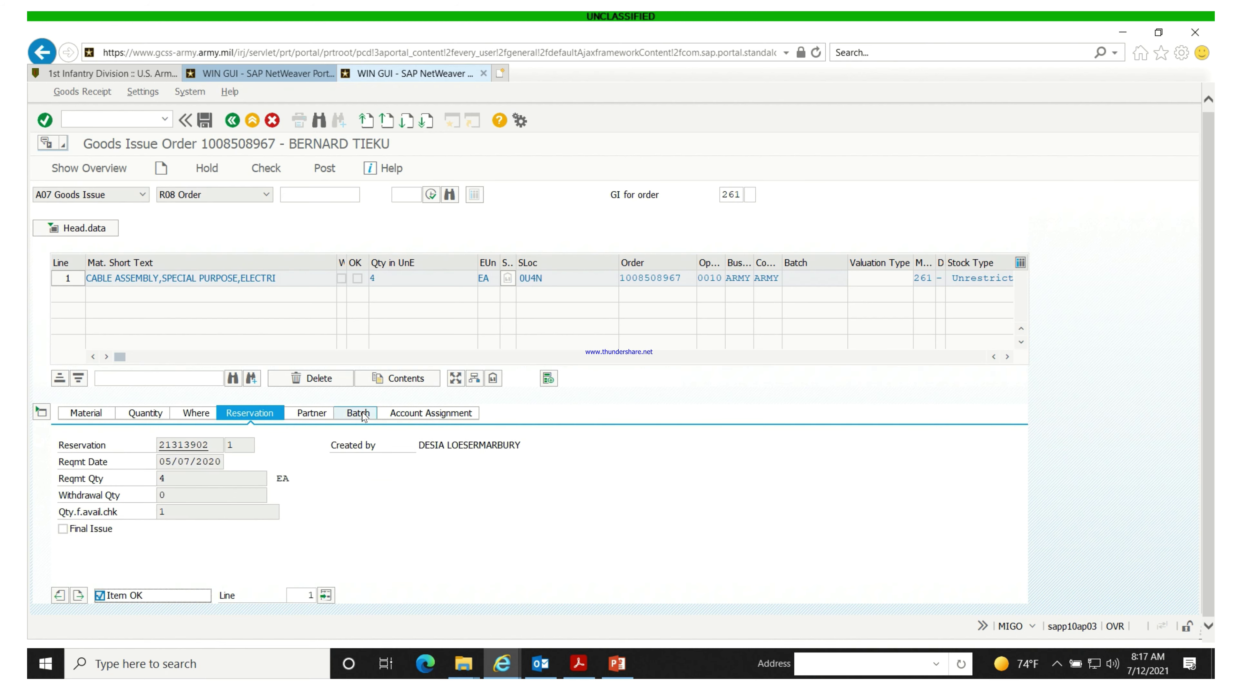
left_click(319, 414)
left_click(350, 417)
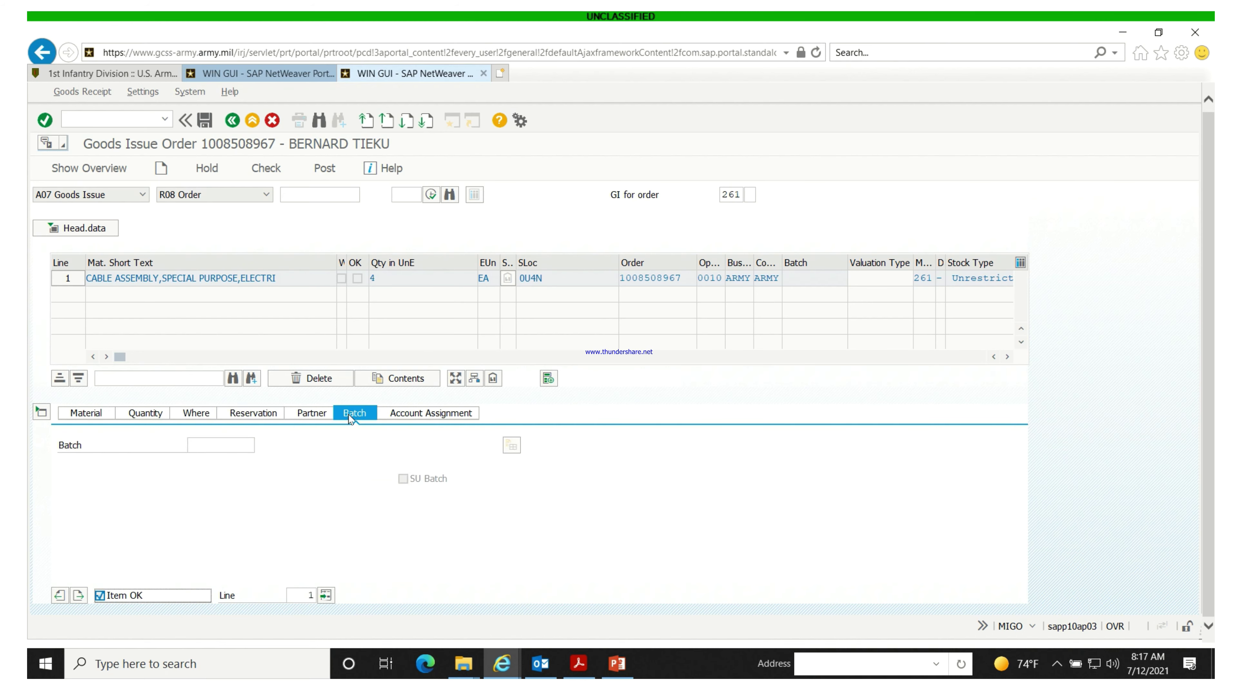
left_click(217, 441)
type("a")
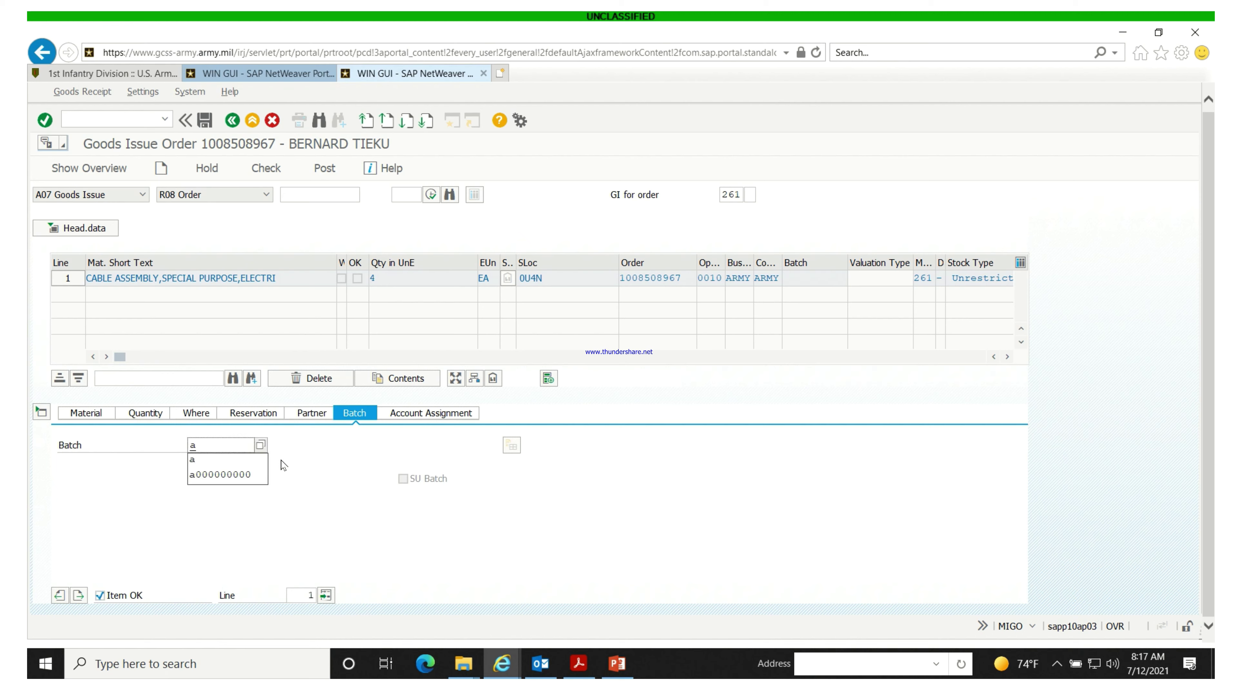
Check the goods issue document for the cable assembly and post it
left_click(254, 170)
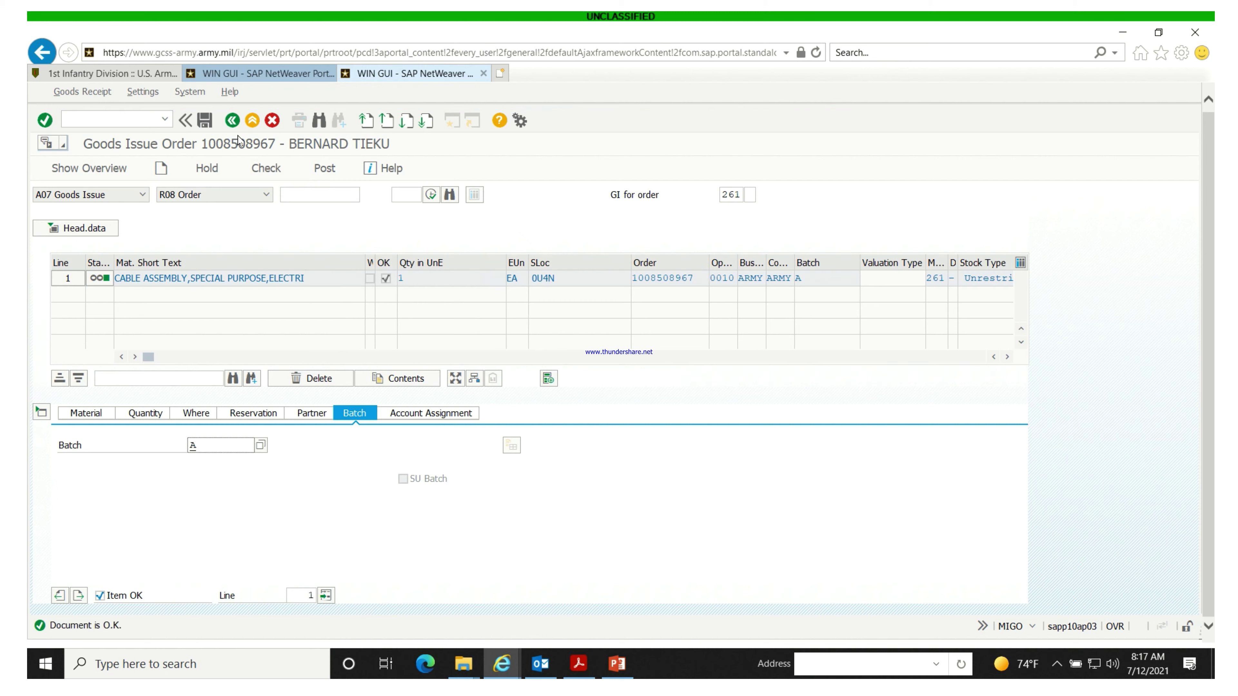
left_click(205, 121)
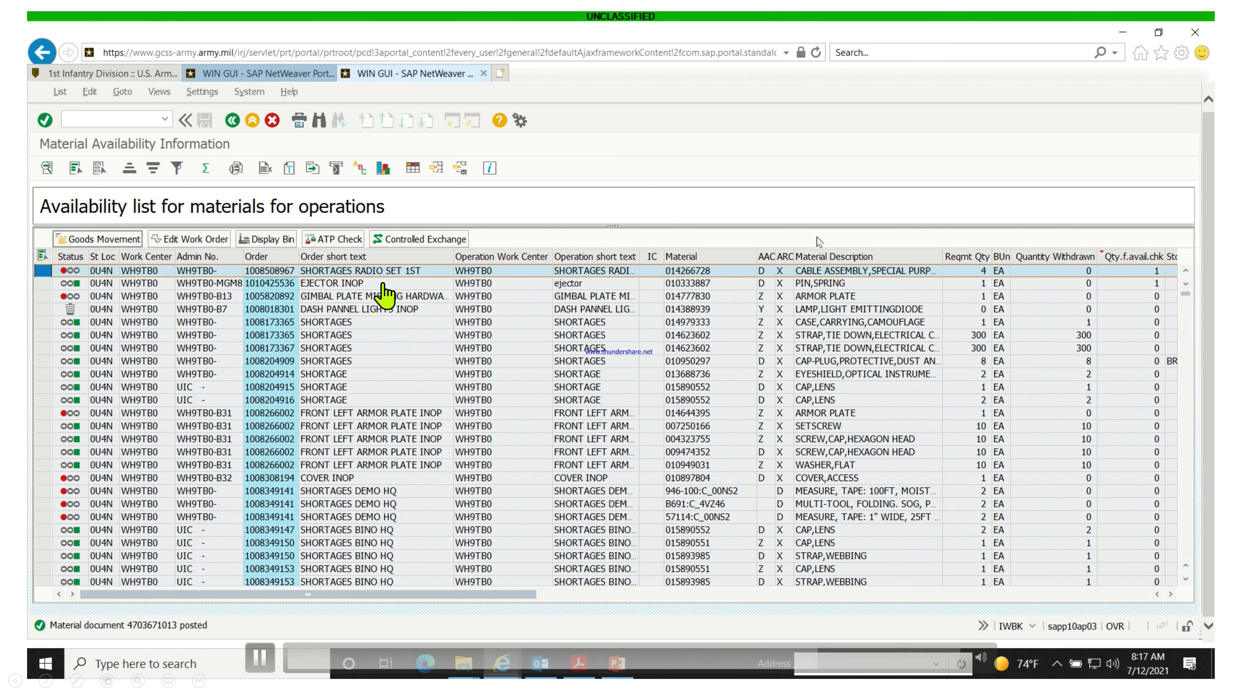
Rerun the material availability report, sort it by Qty.f.avail.chk in descending order and select the SHORTAGES RADIO SET 1ST line
left_click(231, 122)
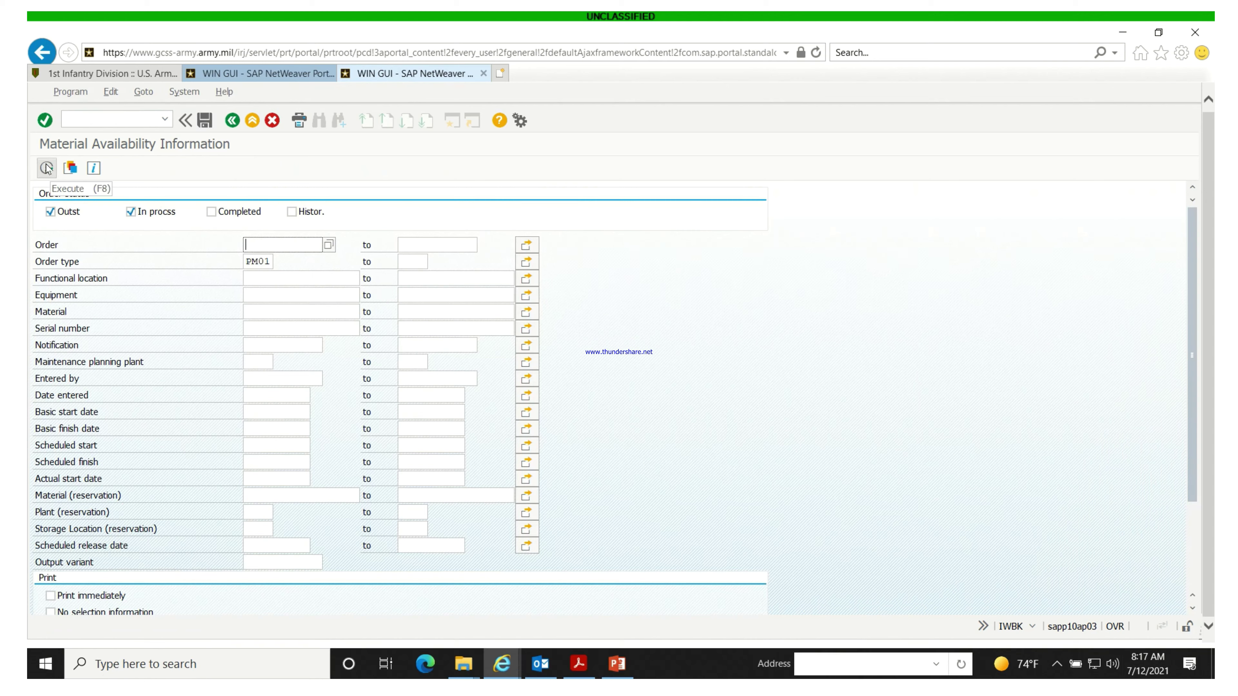
left_click(47, 169)
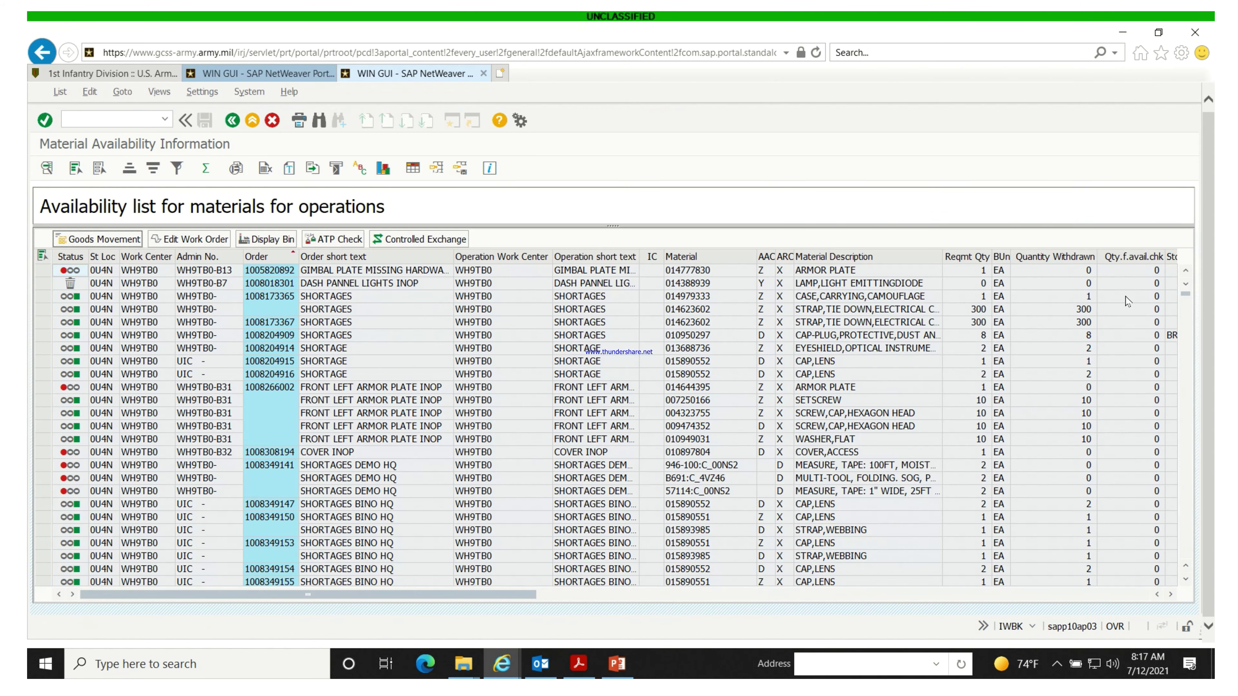
left_click(1134, 257)
right_click(1134, 257)
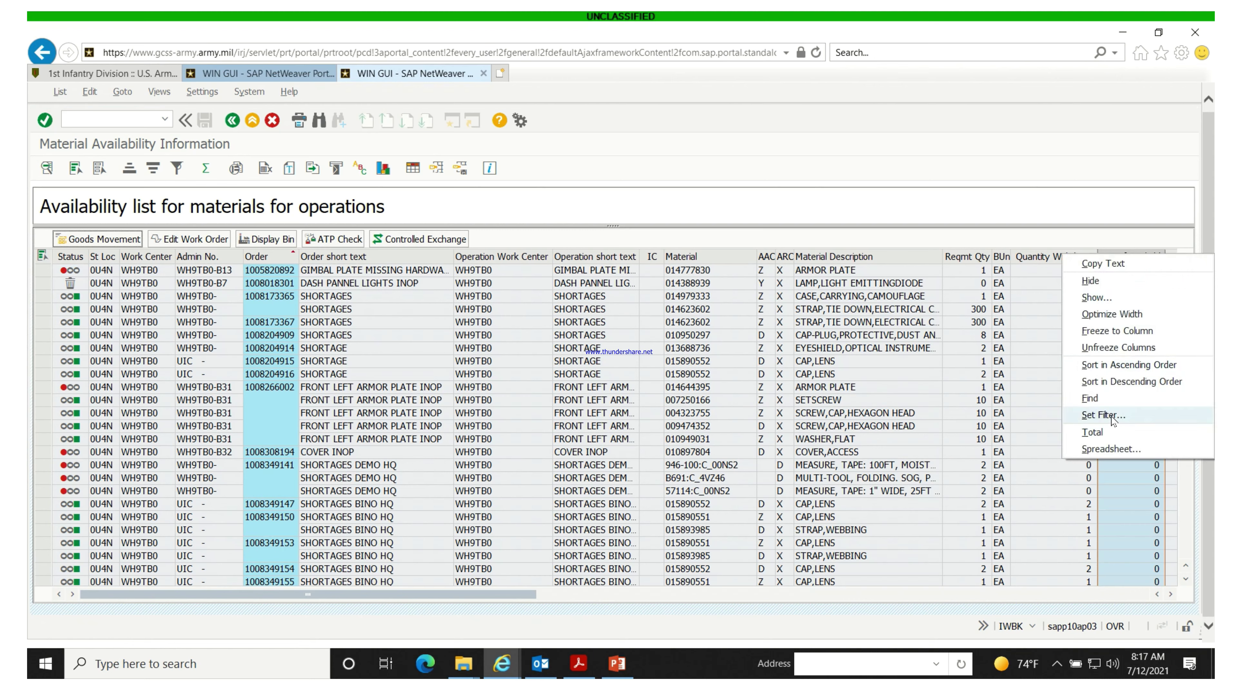
left_click(1131, 381)
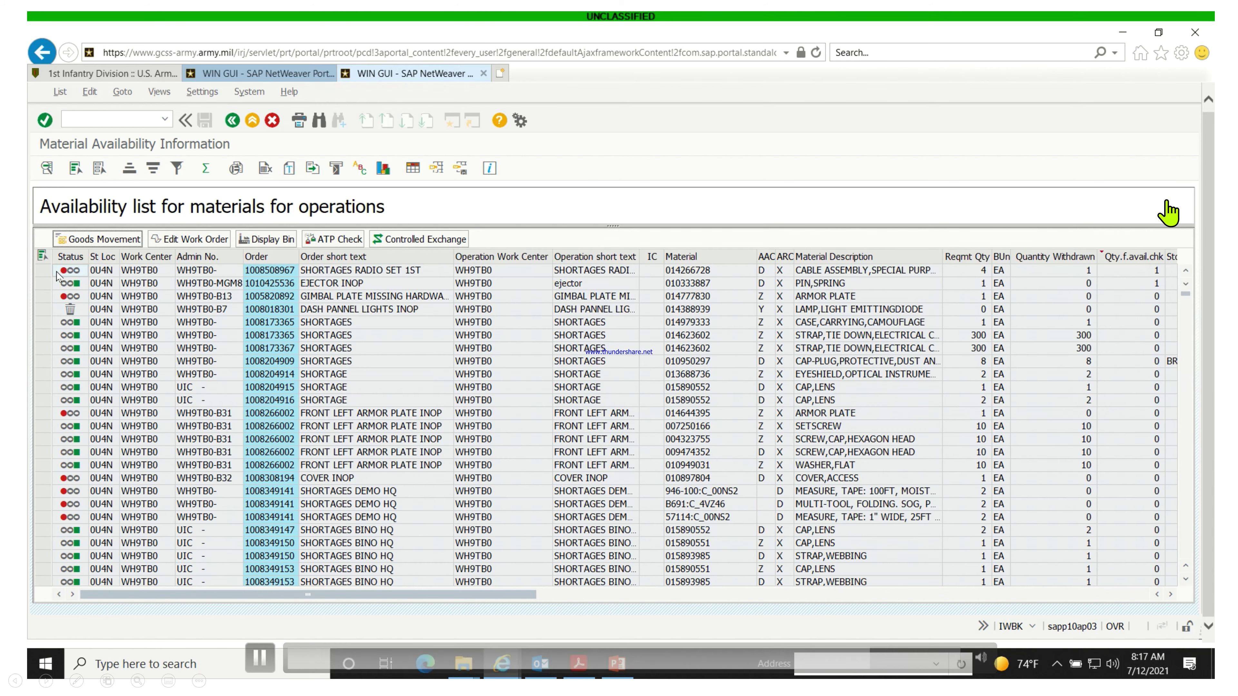
left_click(43, 271)
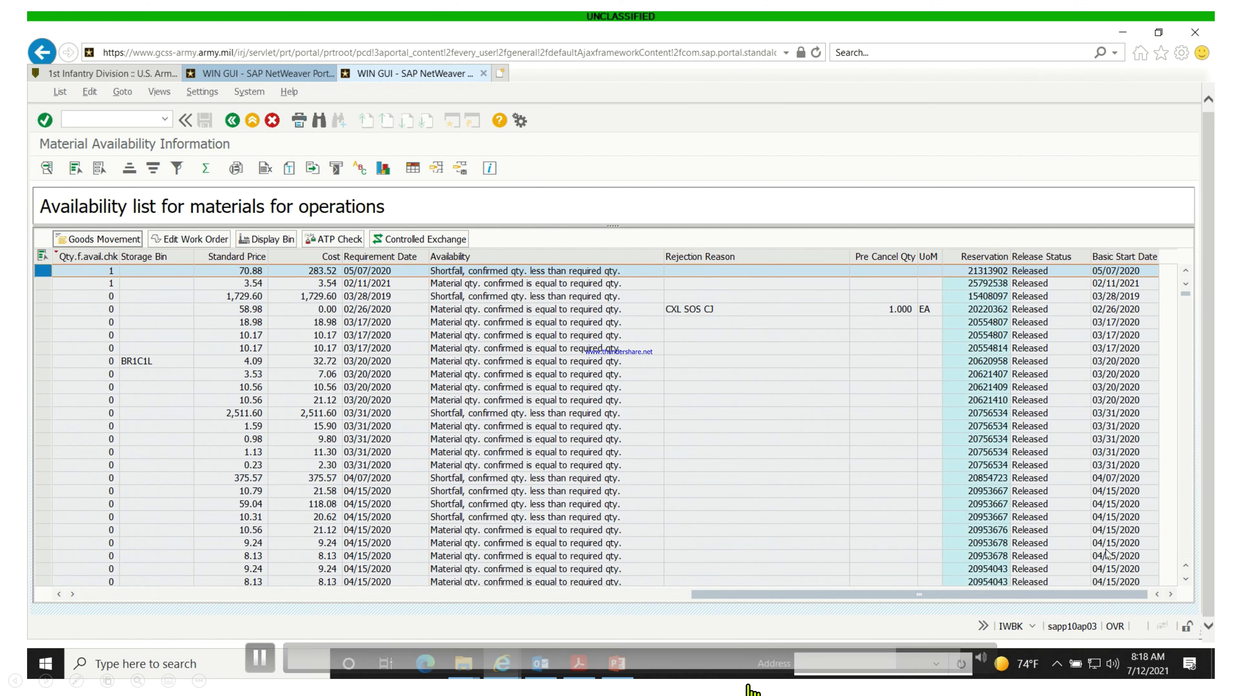
left_click(767, 672)
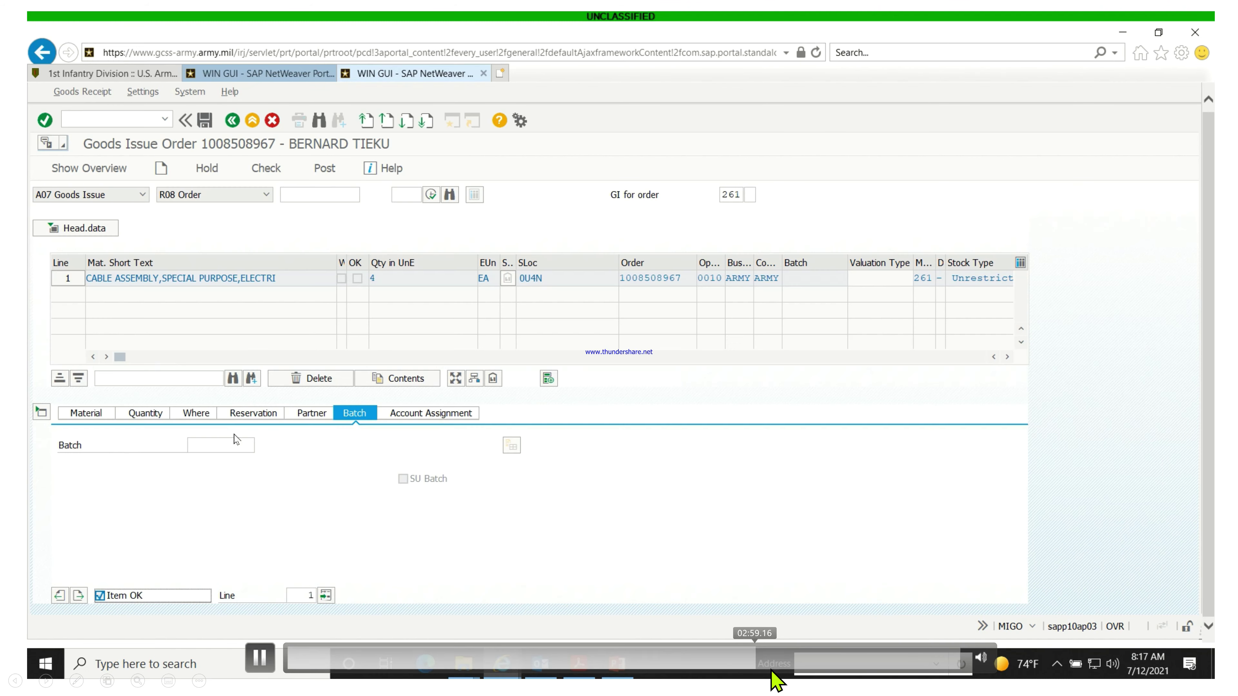
left_click(733, 669)
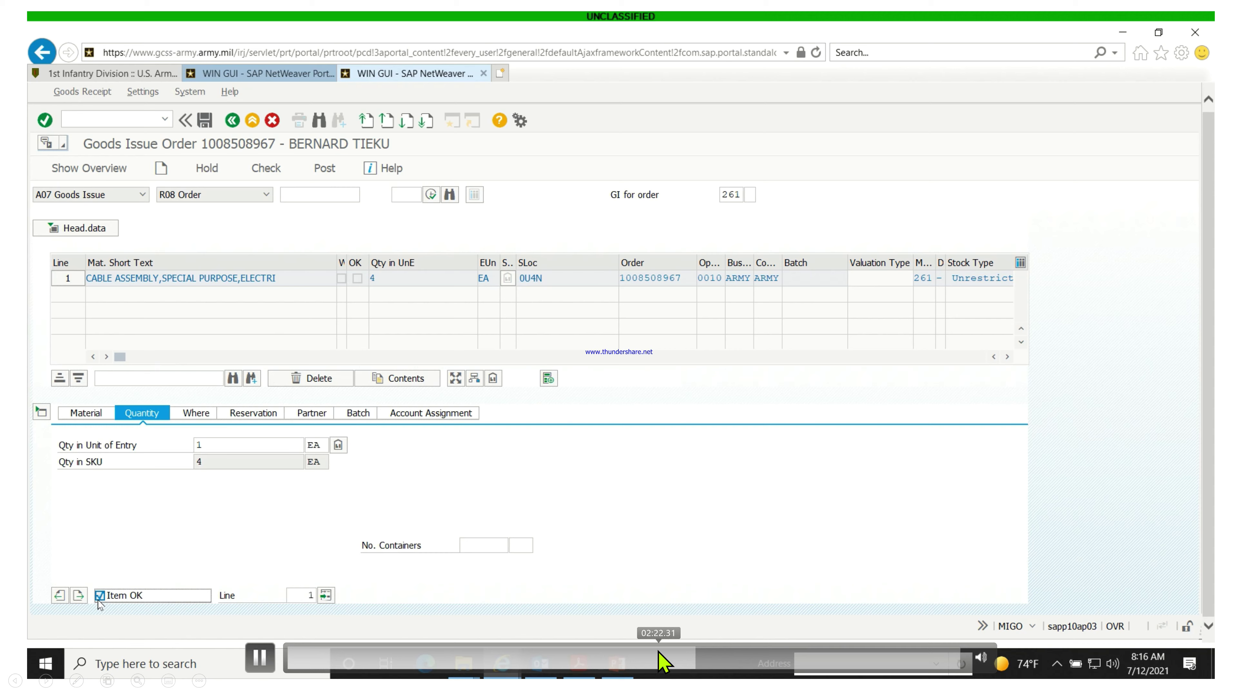
left_click(657, 651)
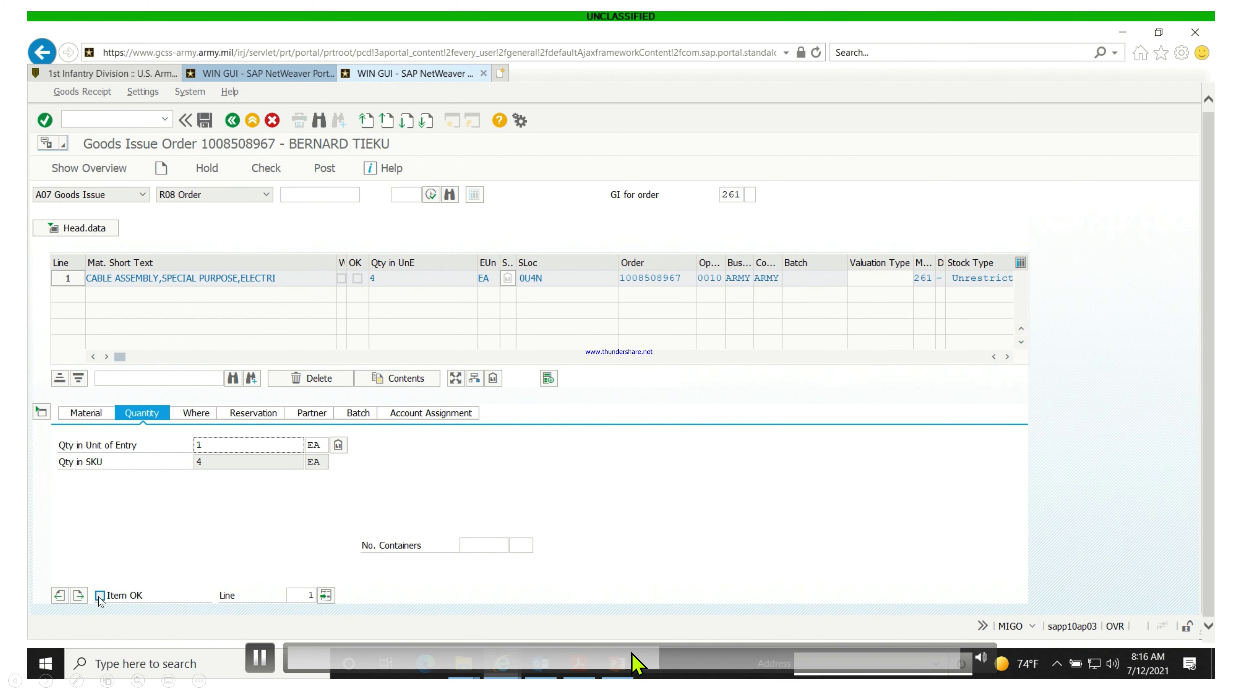
left_click(603, 672)
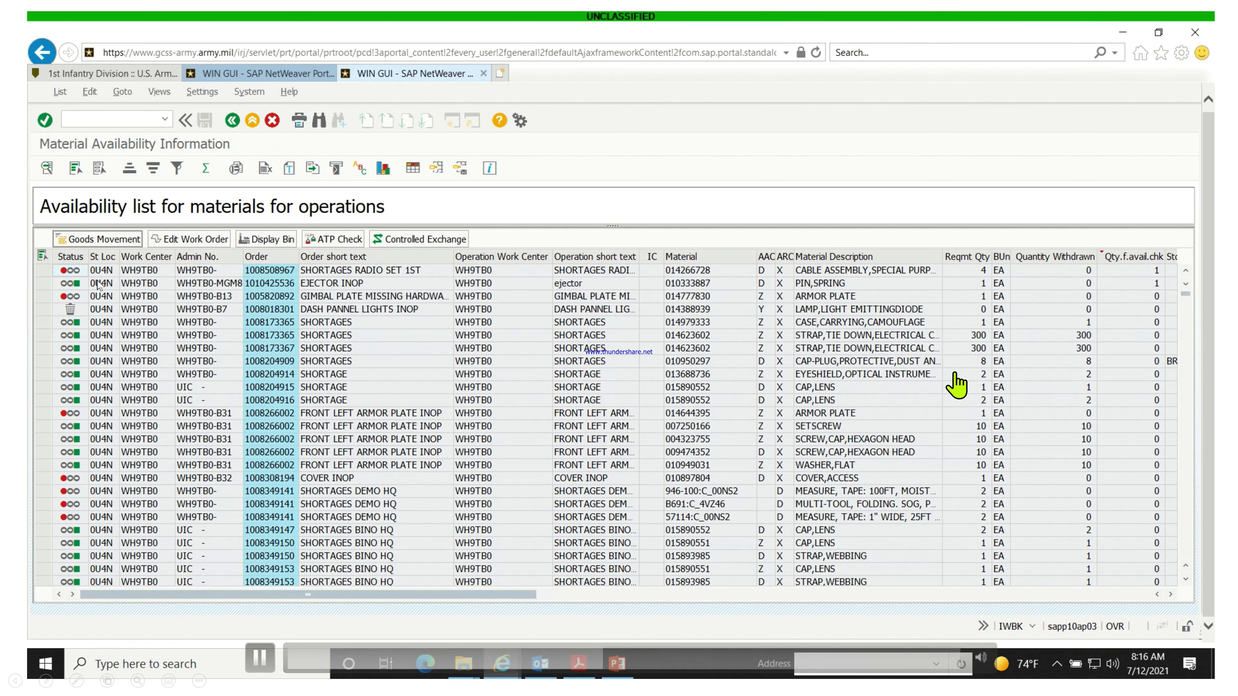
left_click(260, 658)
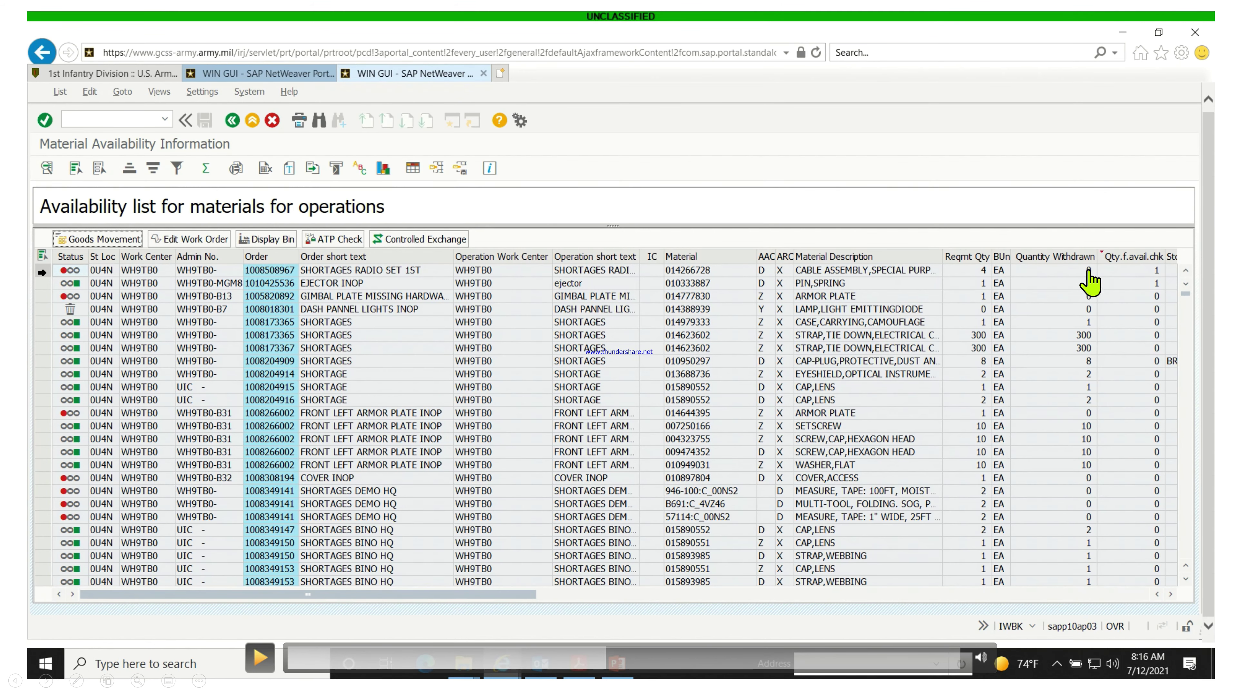
left_click(825, 666)
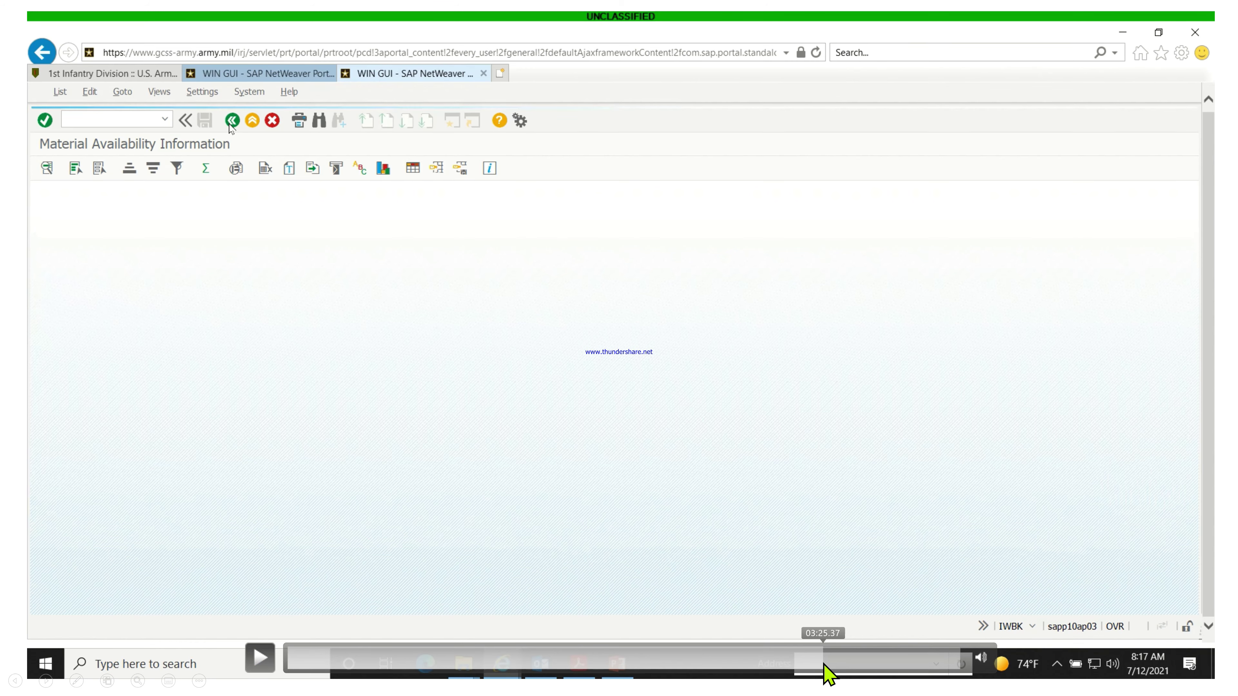
left_click(807, 658)
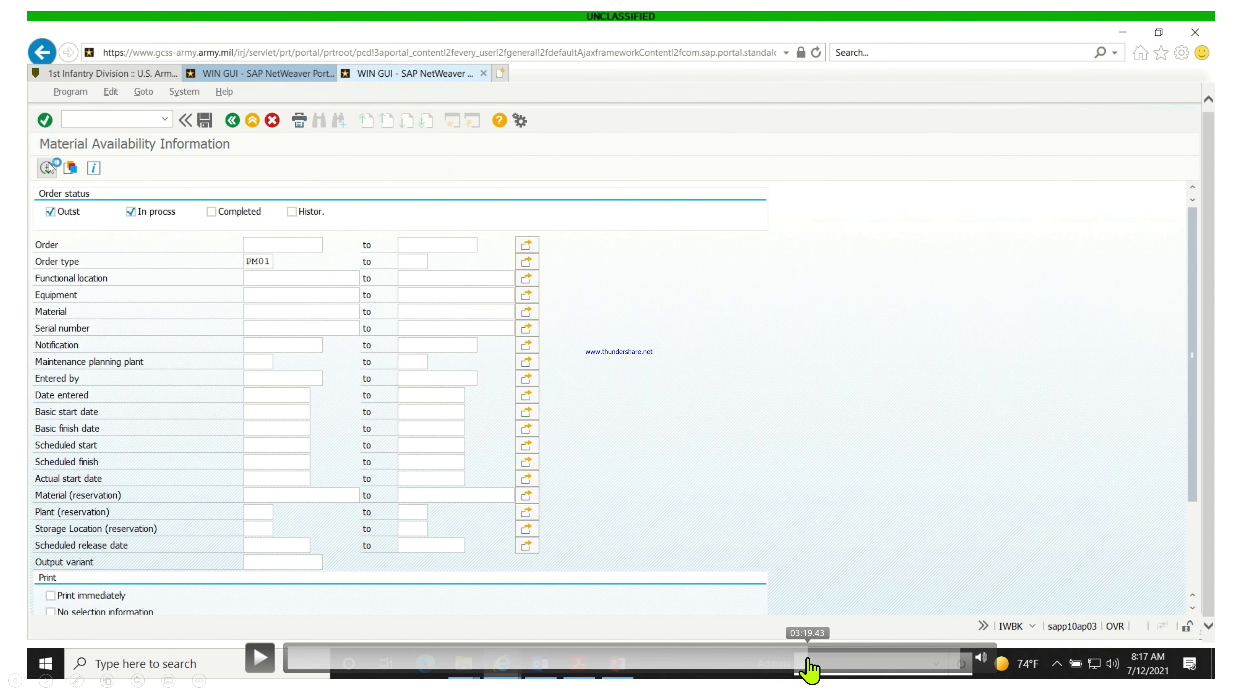
left_click(802, 662)
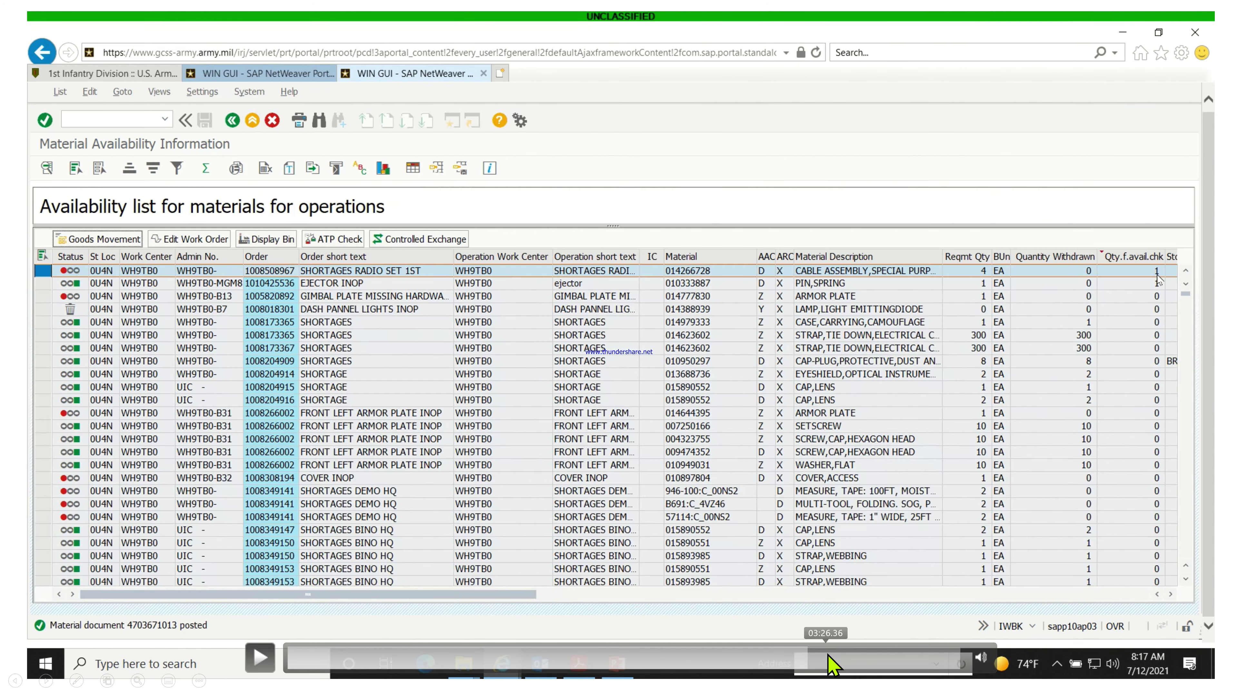
left_click(828, 661)
left_click(856, 663)
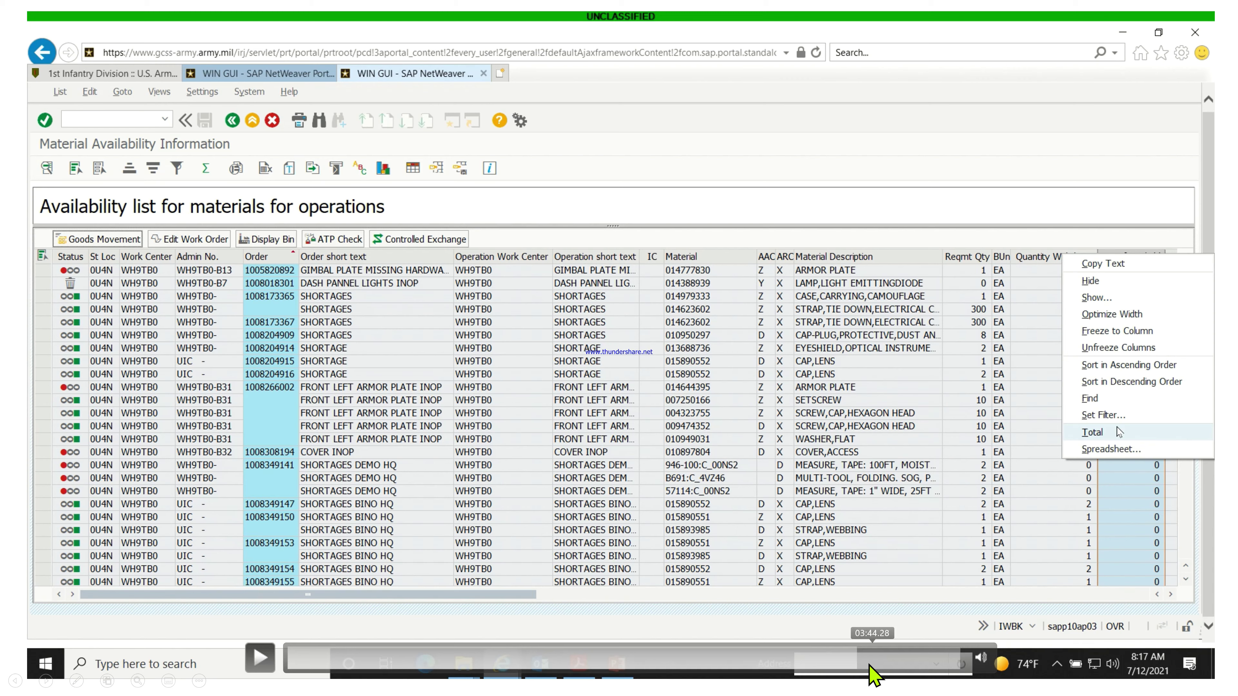
left_click(870, 666)
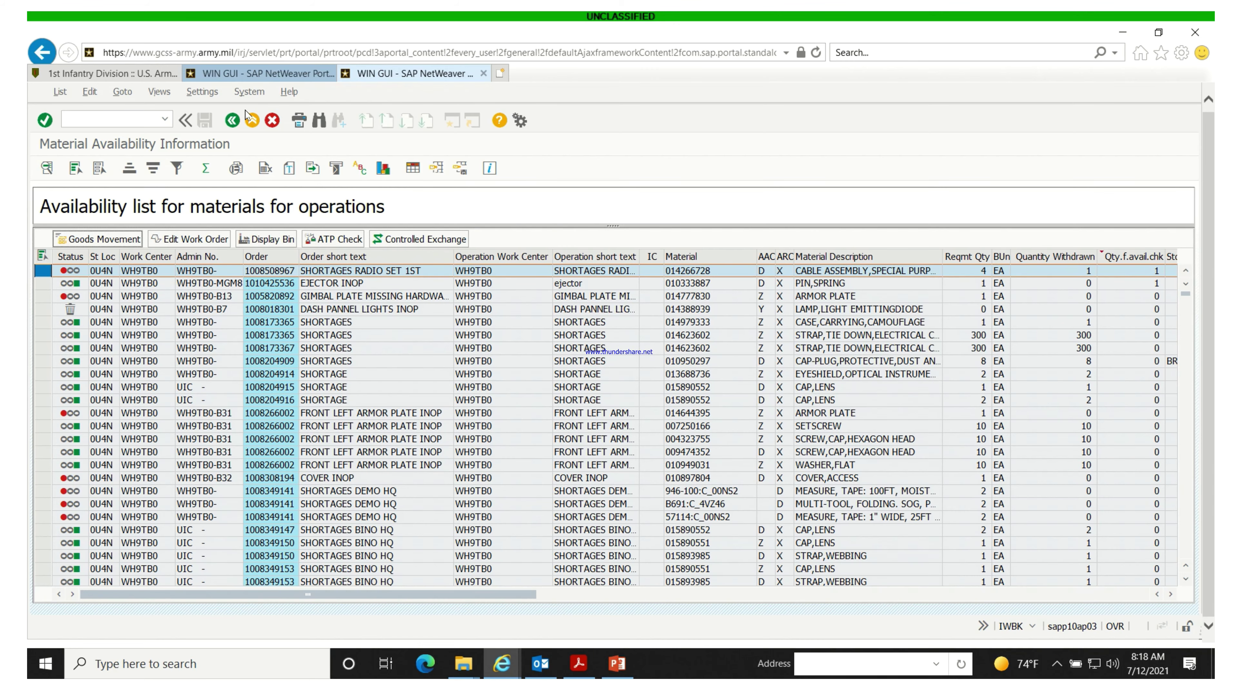
Leave the availability list and its selection screen to return to the SAP Easy Access menu
left_click(231, 121)
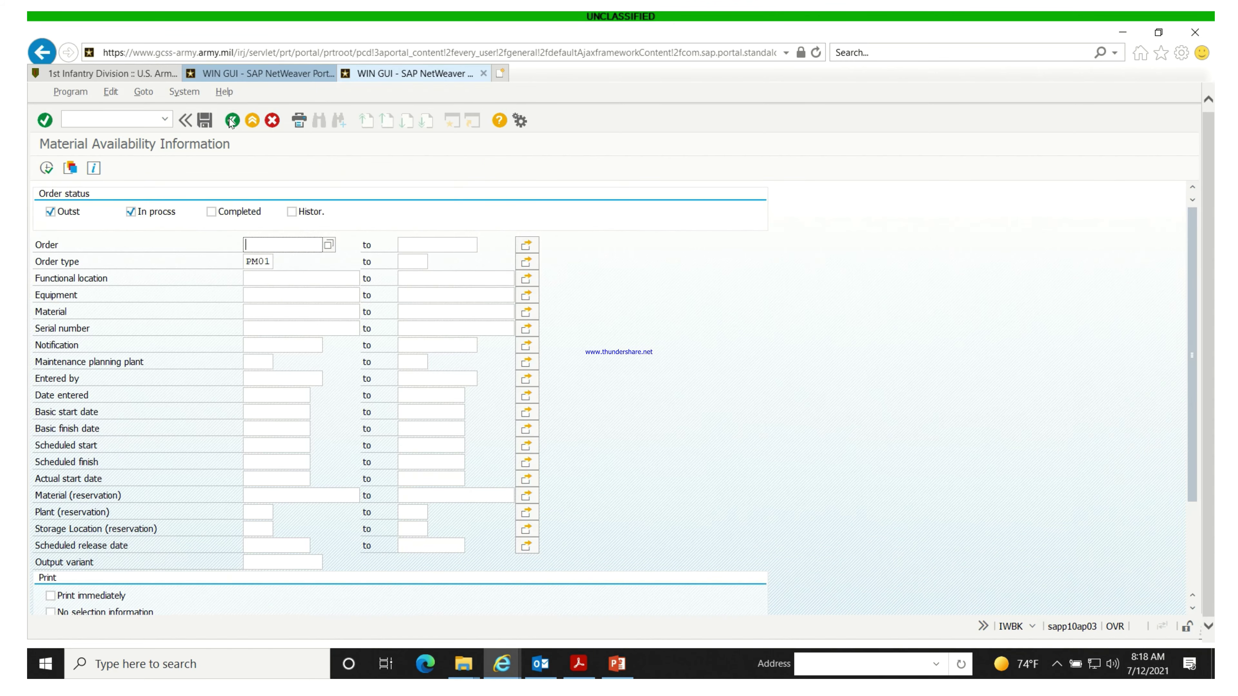
left_click(231, 121)
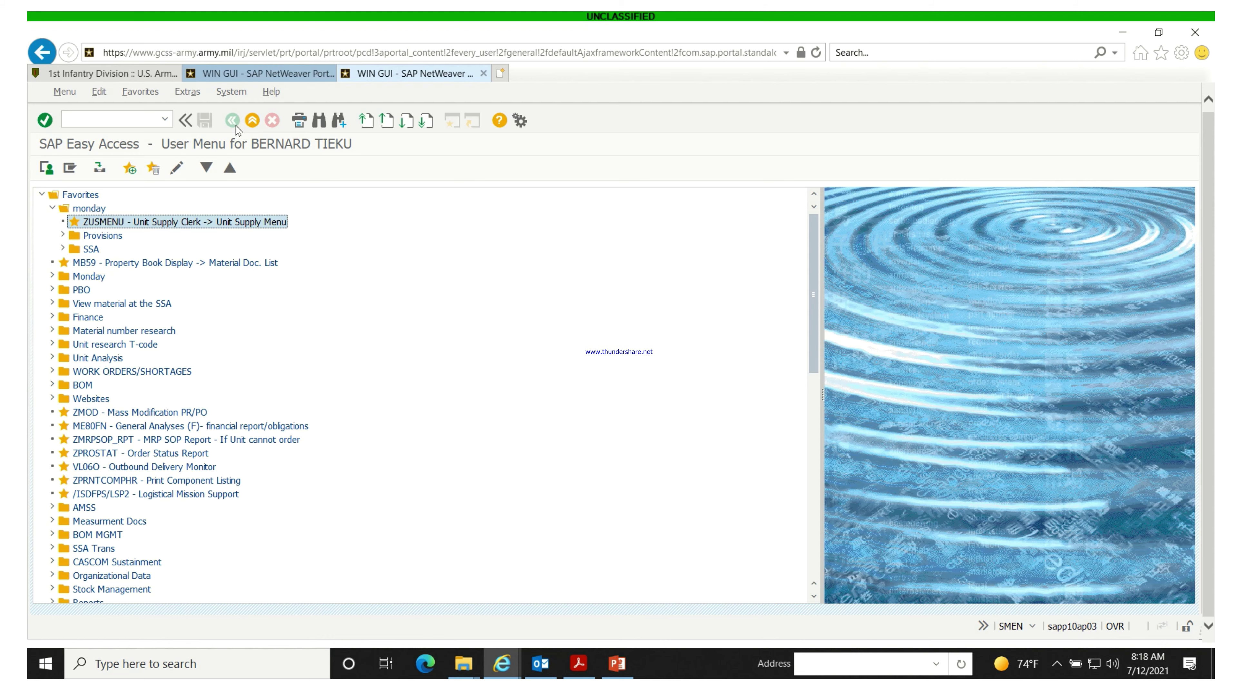
key("super")
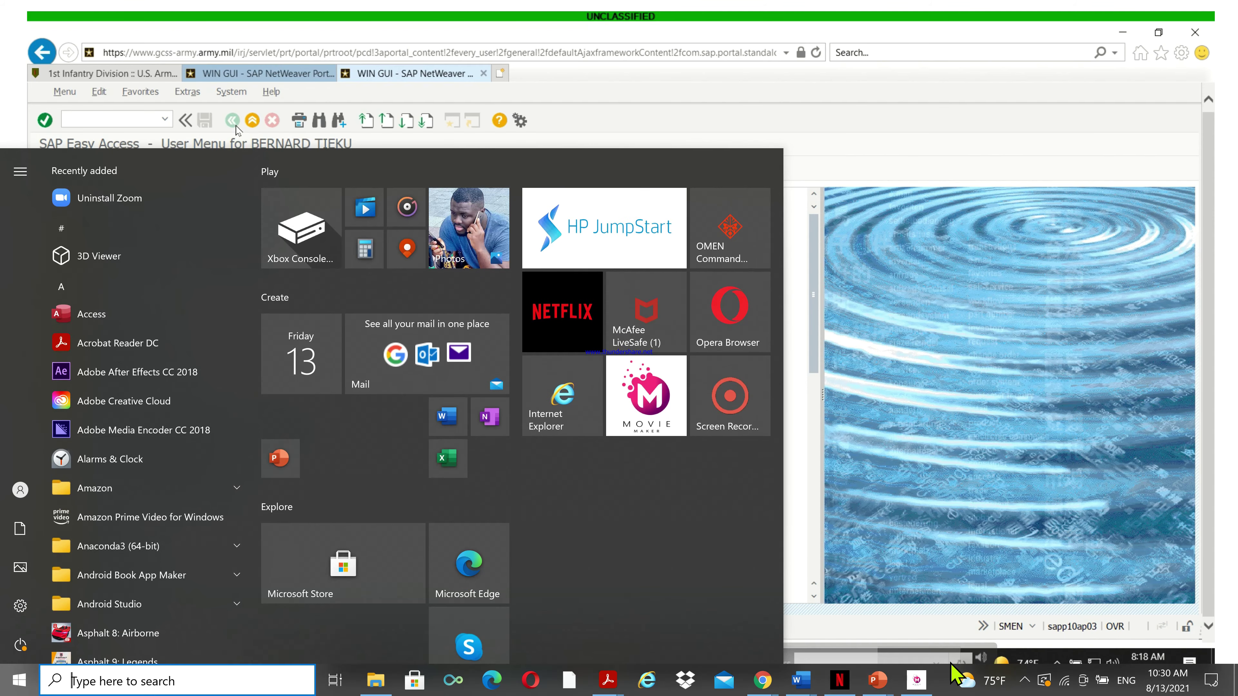
left_click(1025, 679)
right_click(1032, 620)
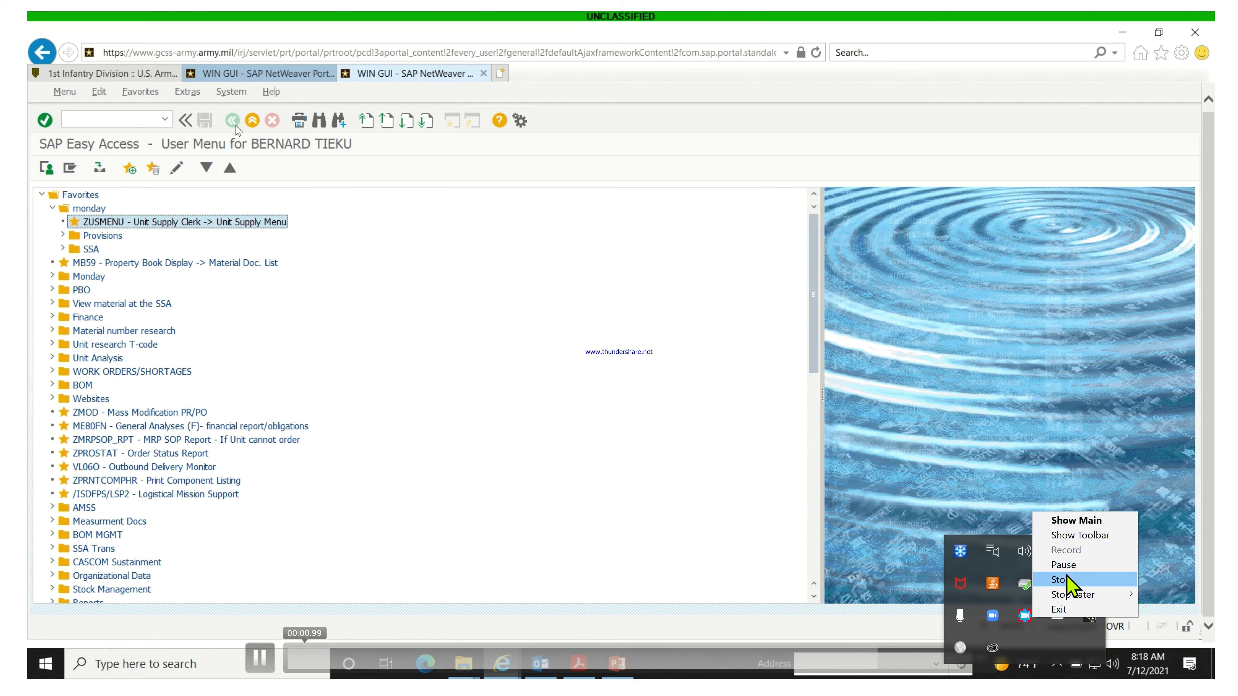